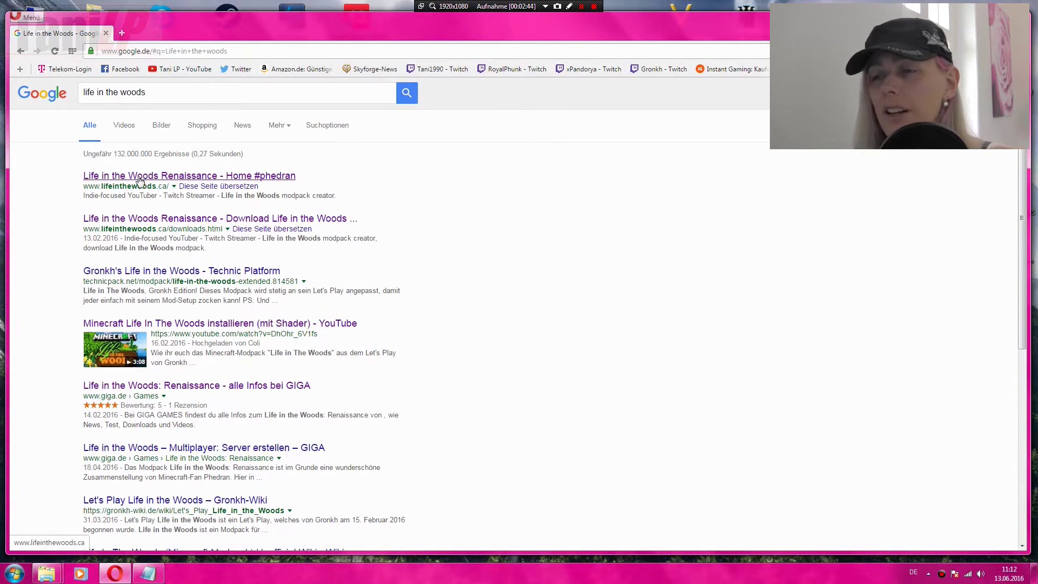
Open the Life in the Woods Renaissance website and view the launcher links on its Downloads page
left_click(186, 178)
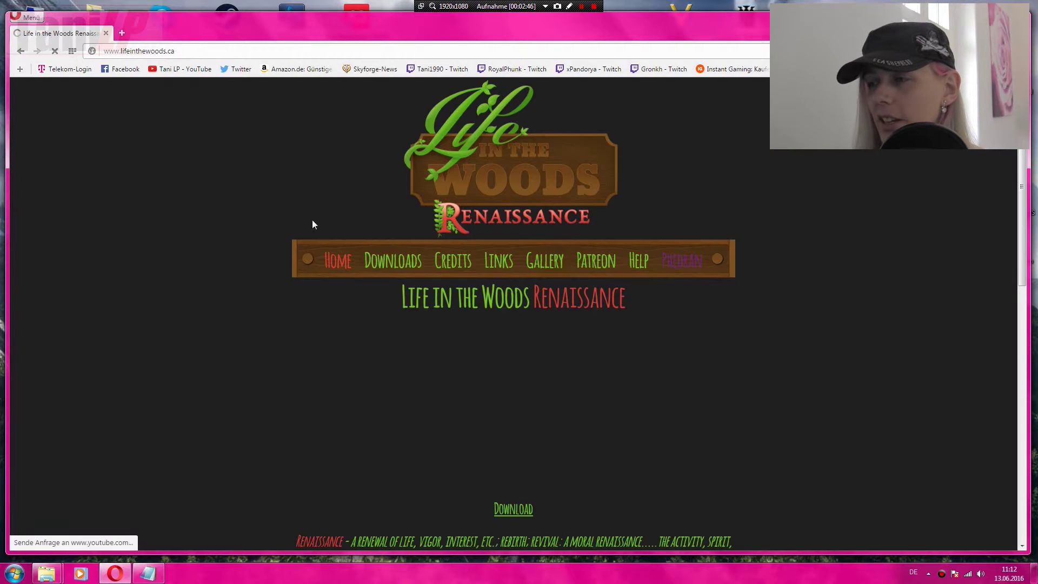
scroll(696, 270, "down", 3)
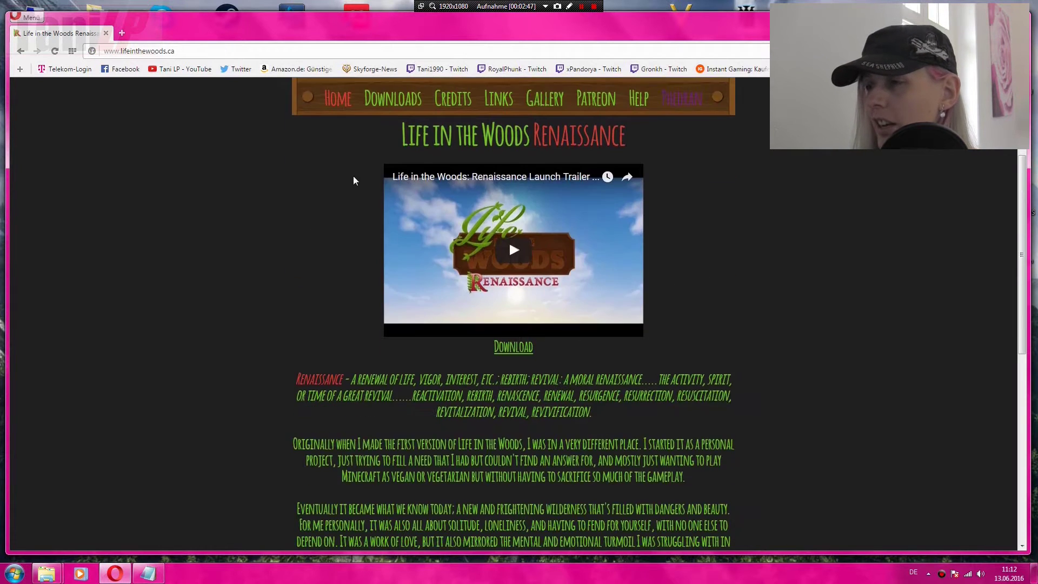
left_click(393, 99)
scroll(508, 387, "down", 2)
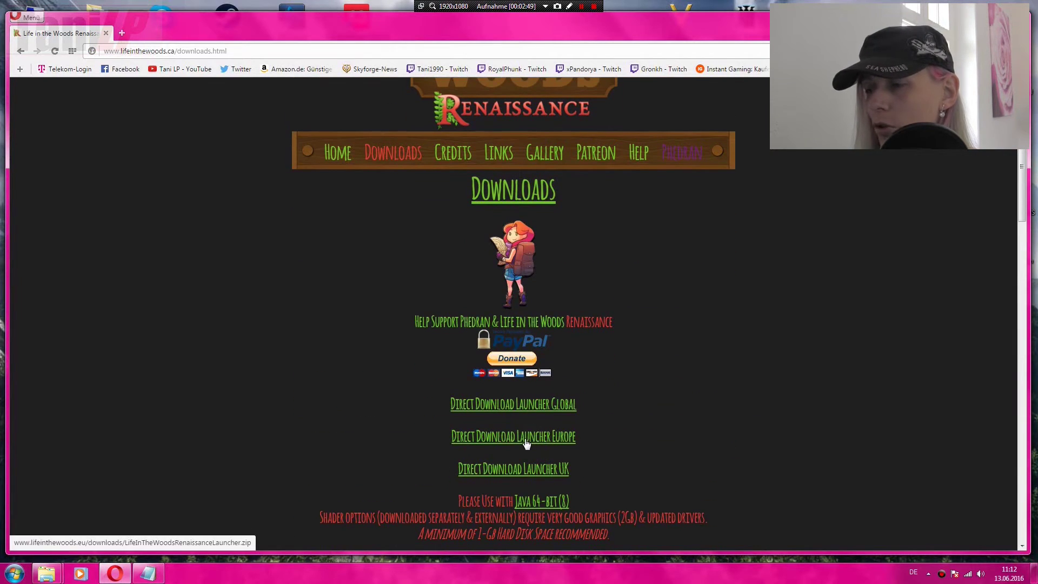
scroll(421, 336, "up", 2)
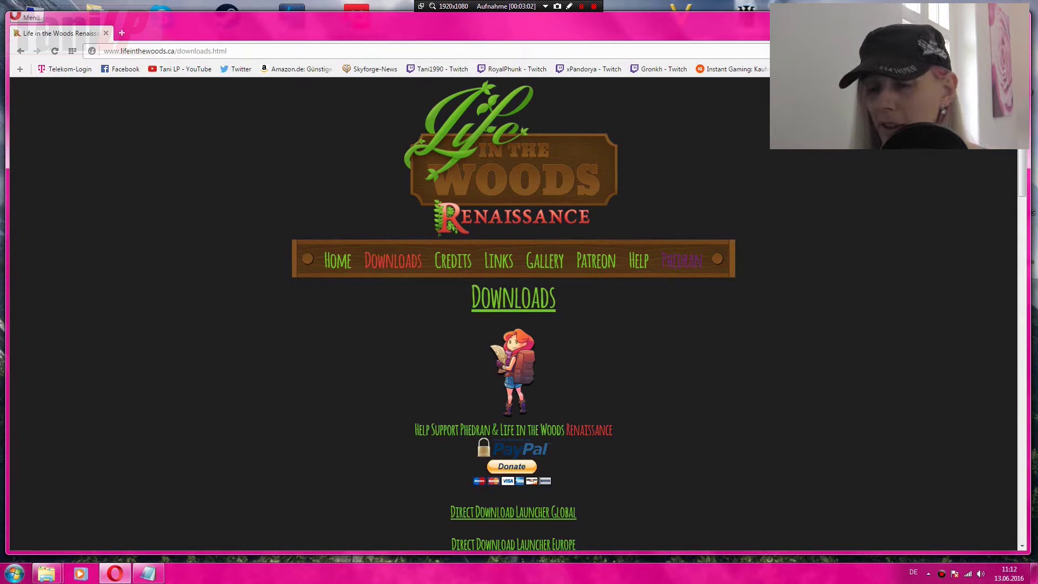
Look up the %appdata% folder with the system's program and file search
left_click(14, 573)
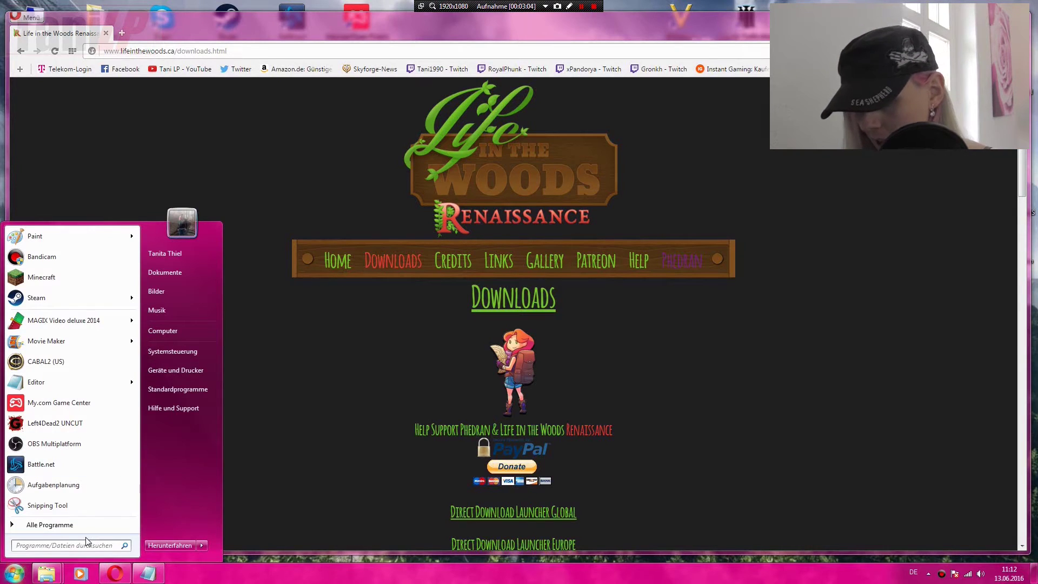
type("%appdata%")
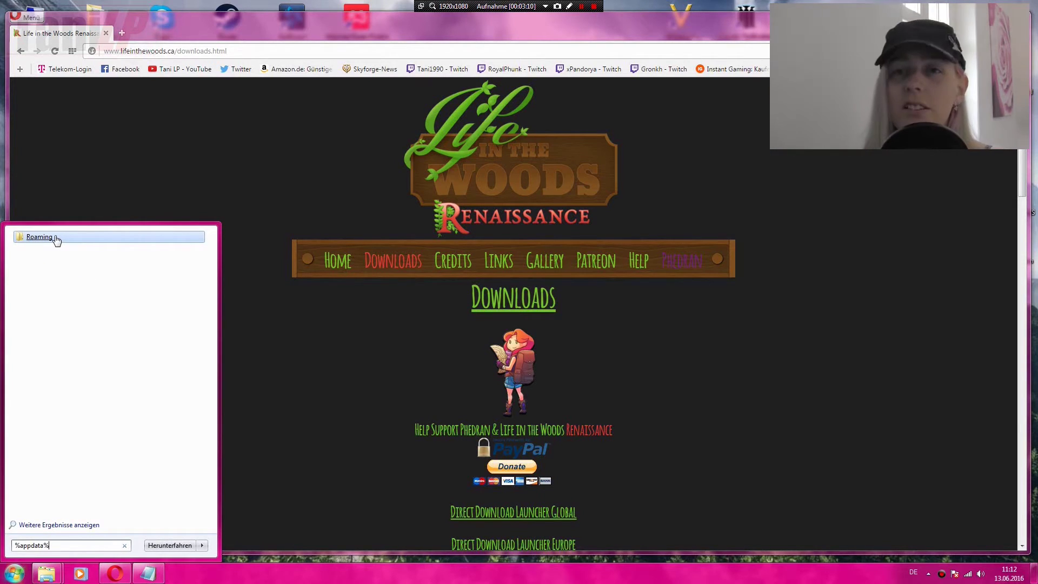
left_click(315, 341)
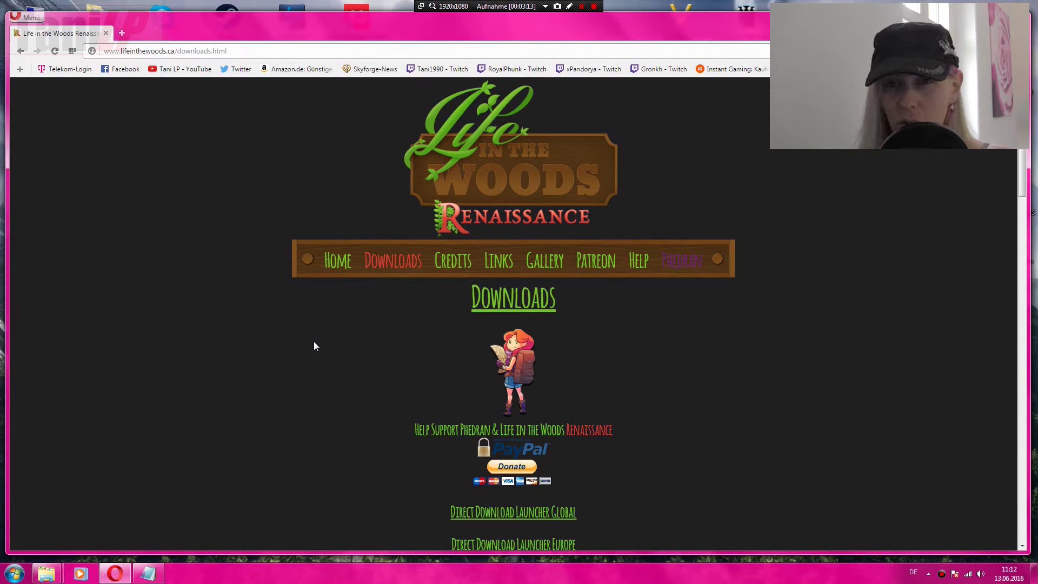
Switch to the Windows Explorer window showing the testtest user folder and place it over the browser
mouse_move(47, 573)
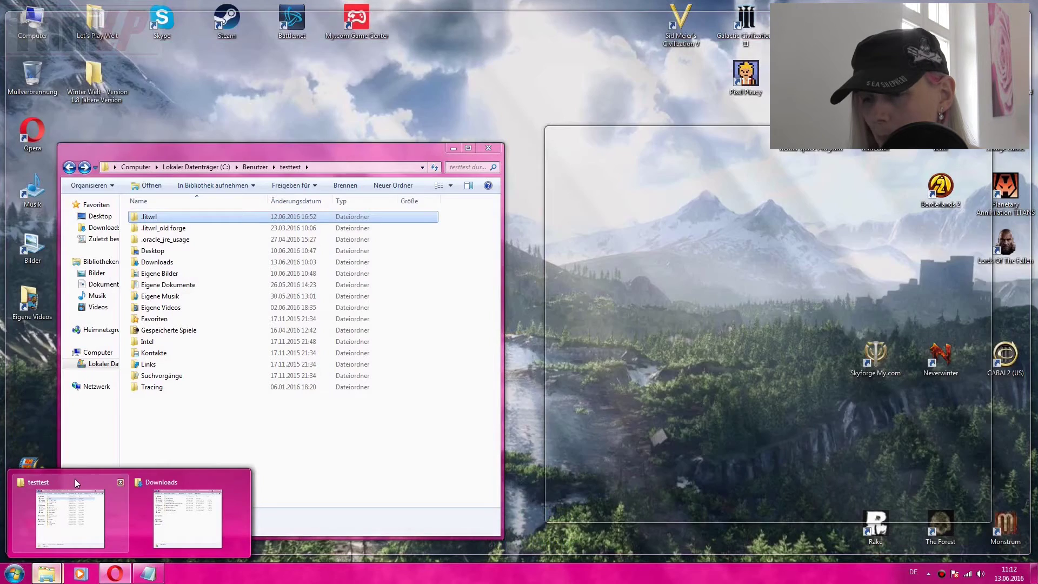
left_click(75, 480)
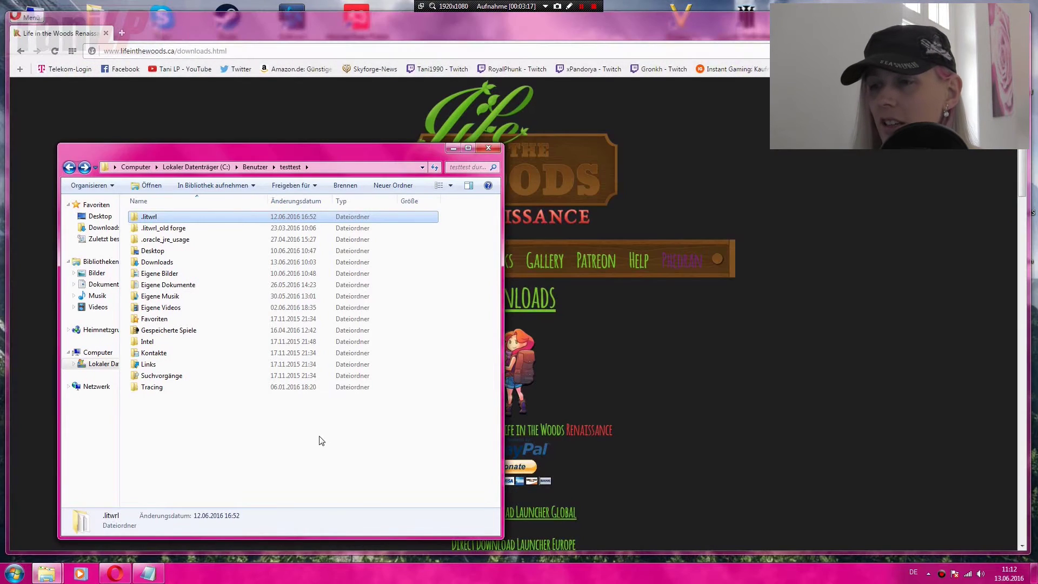
left_click_drag(215, 153, 398, 93)
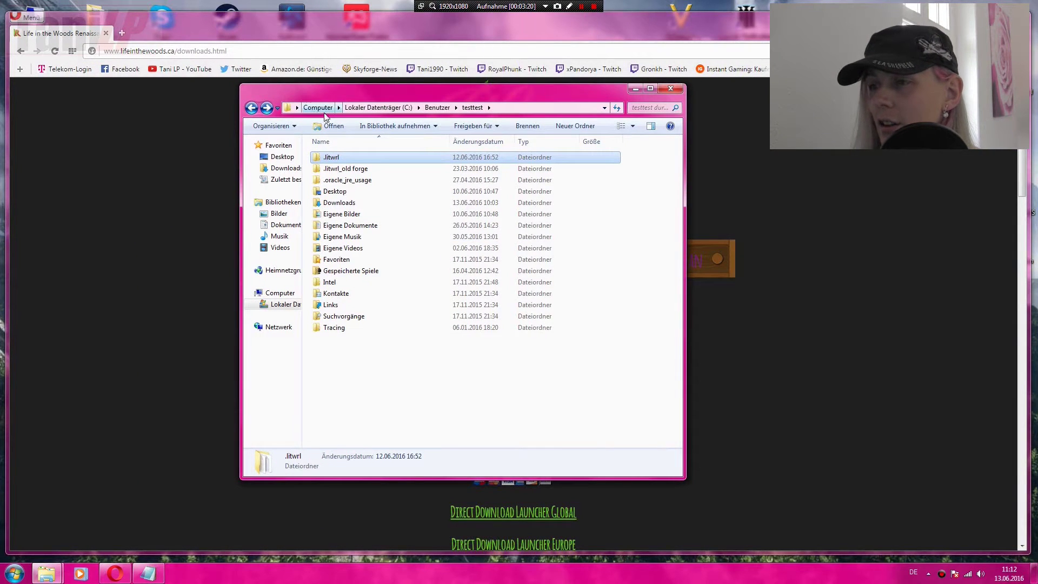
left_click_drag(53, 22, 136, 26)
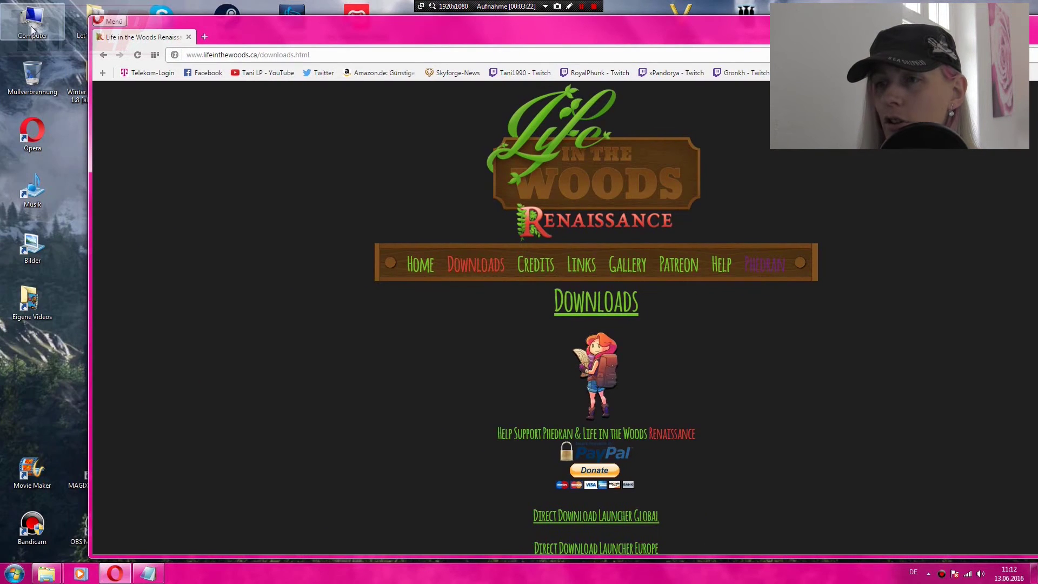
left_click_drag(298, 25, 228, 15)
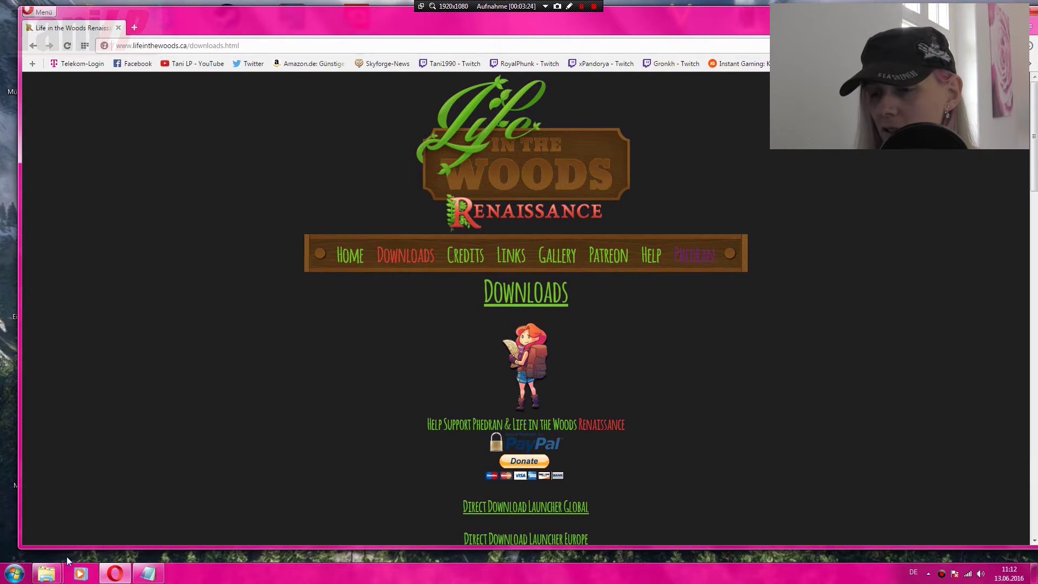
left_click(69, 516)
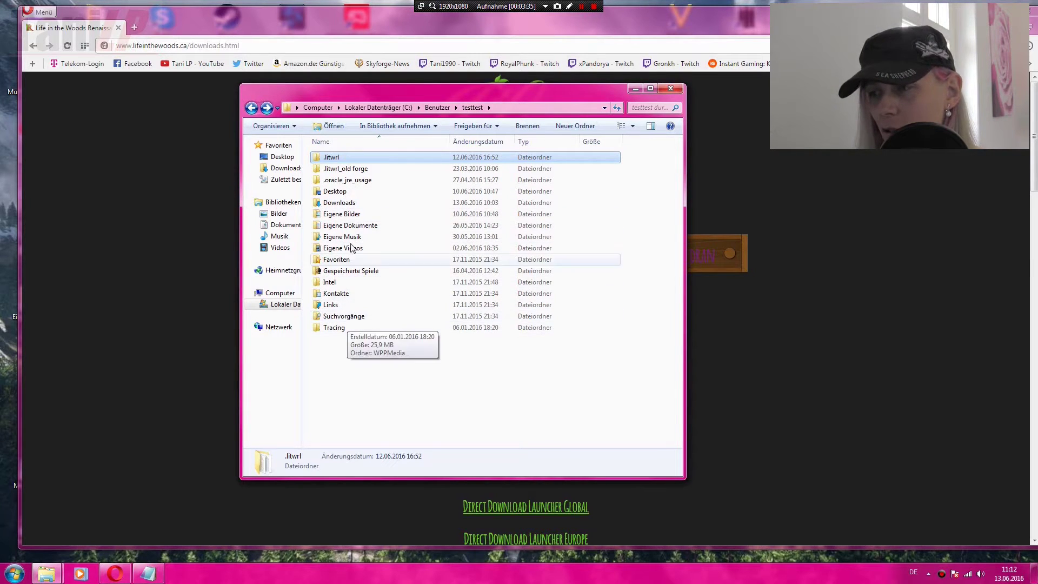
Open the mods folder under .litwrl, games, LitWR.Basic and look through its mod files
double_click(335, 159)
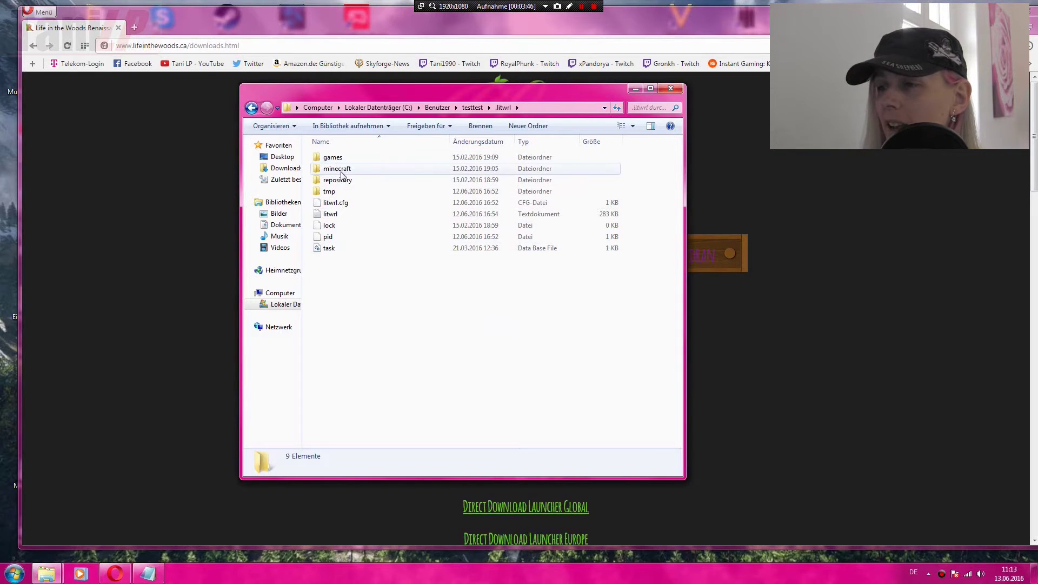
double_click(343, 157)
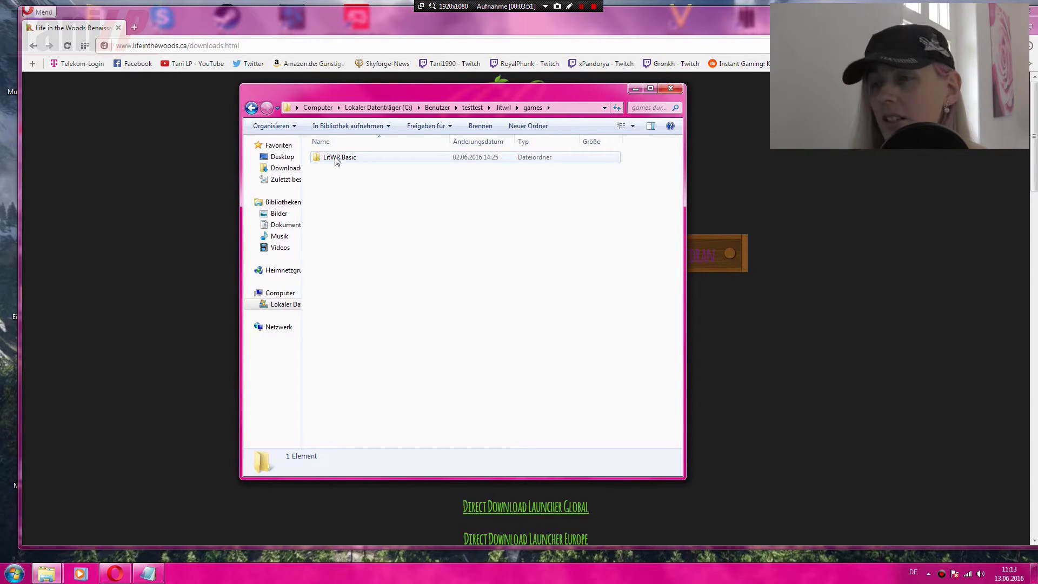
double_click(338, 157)
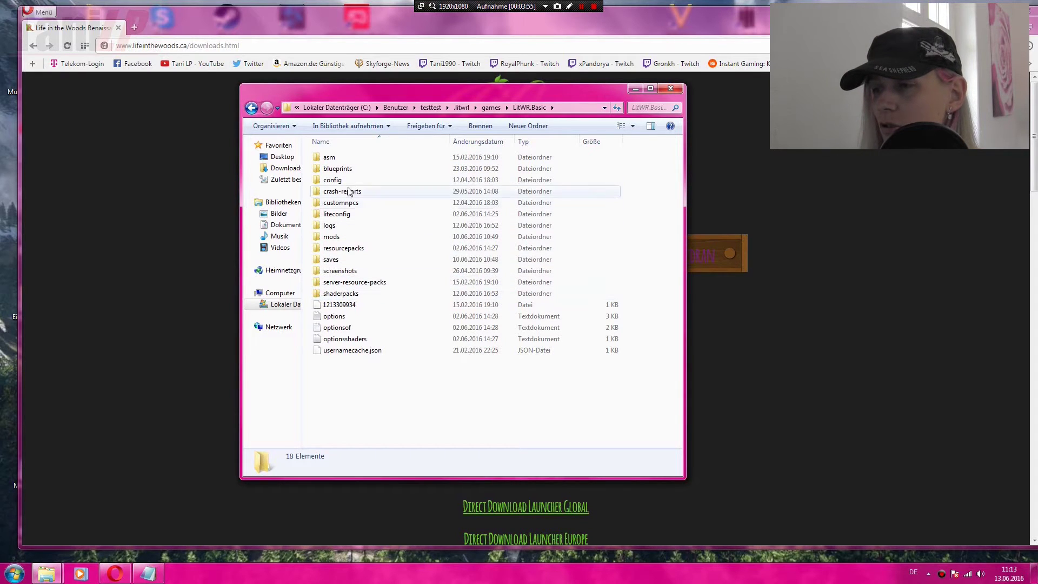
double_click(331, 237)
scroll(346, 240, "down", 10)
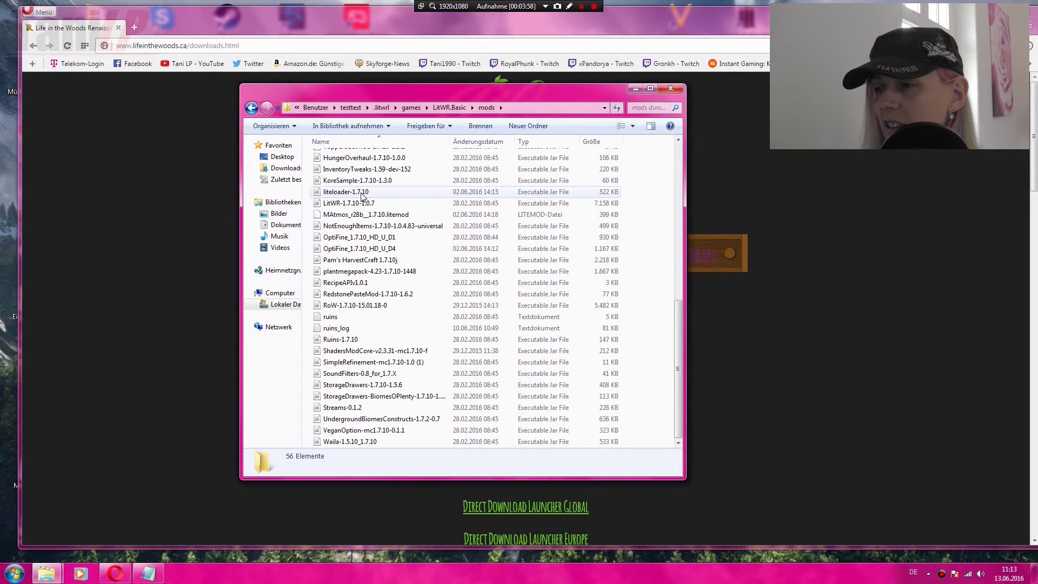
View the resourcepacks folder of LitWR.Basic and return to the testtest user folder
left_click(252, 108)
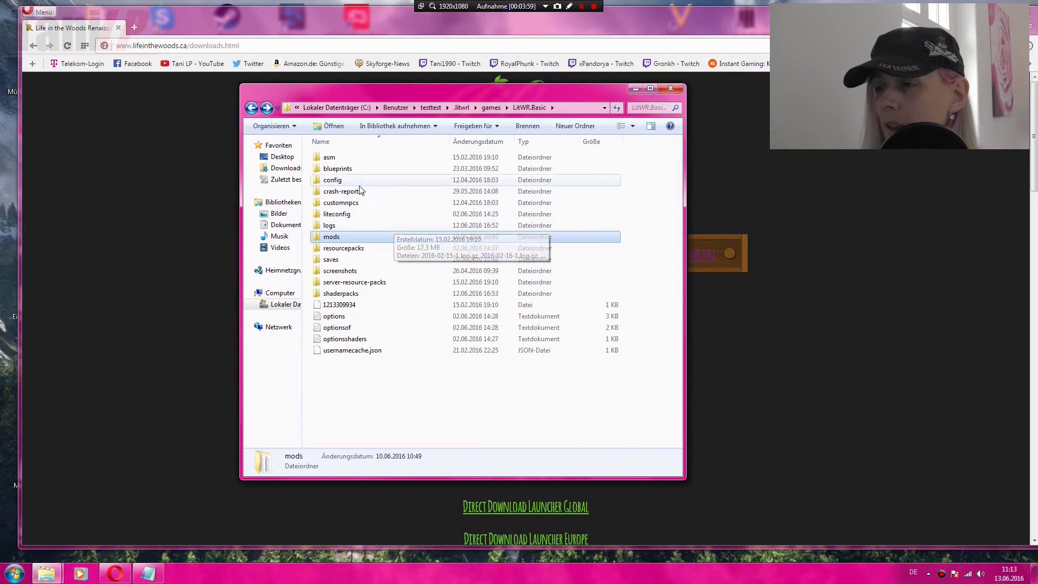
double_click(350, 247)
left_click(252, 108)
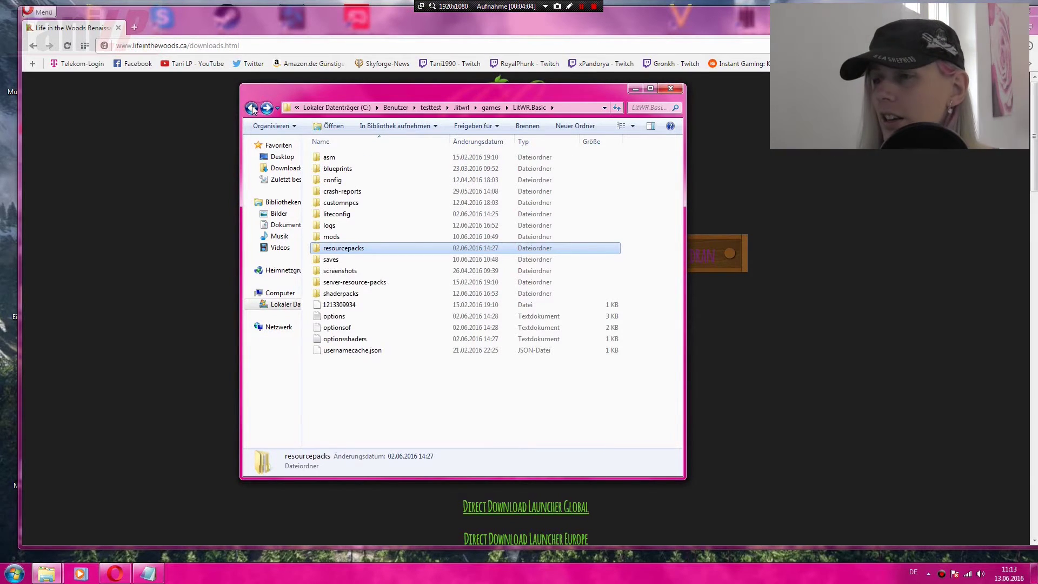
left_click(252, 108)
left_click(252, 109)
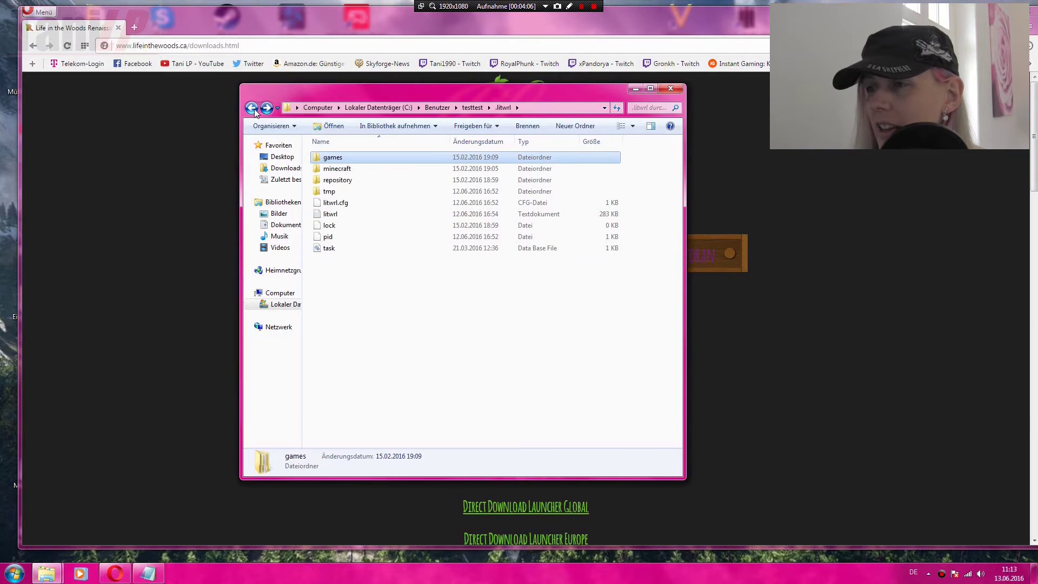
left_click(252, 108)
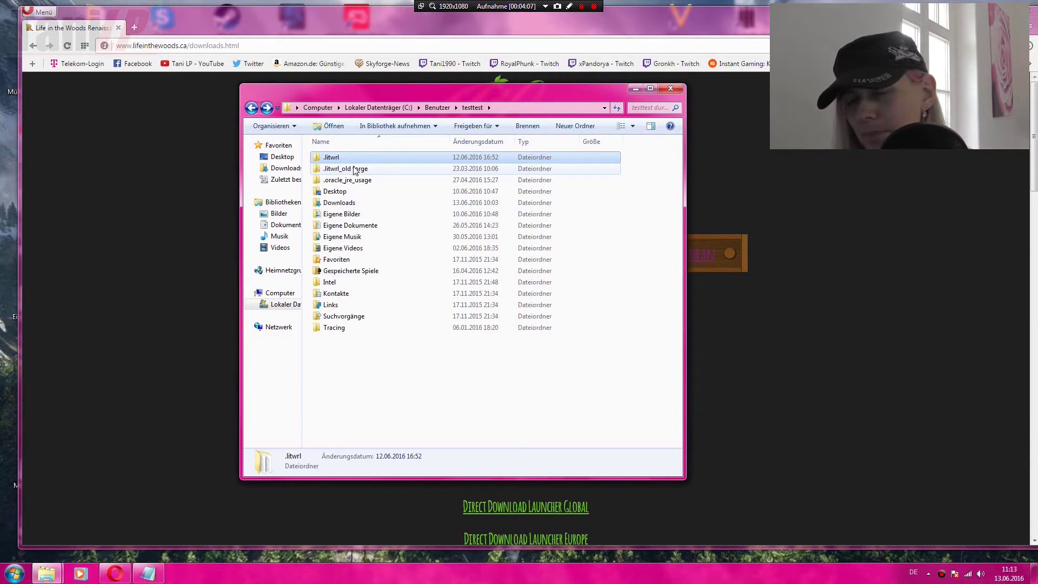
Switch to the Opera browser and return to the Google results for Life in the woods
left_click(389, 38)
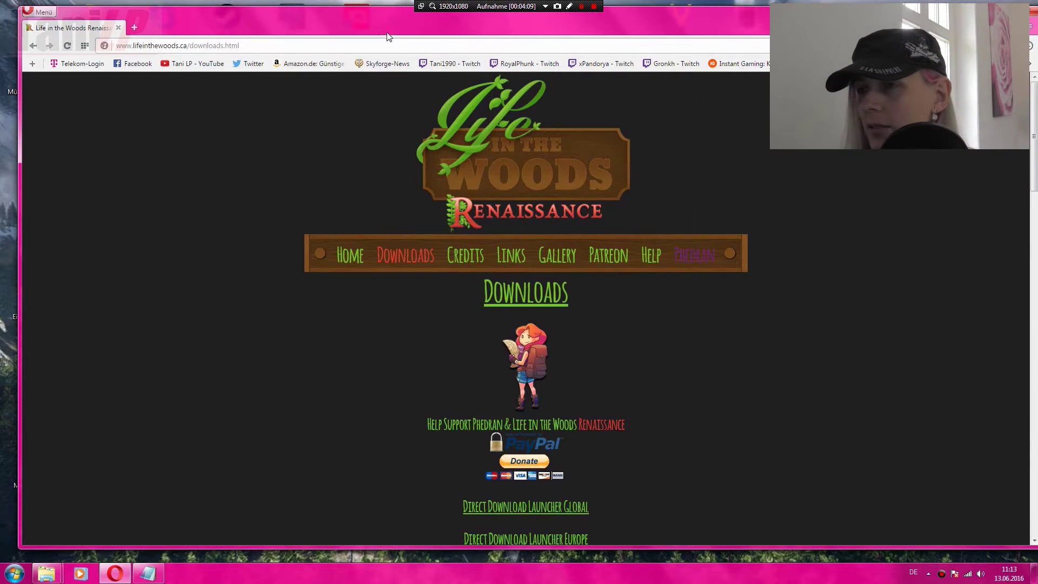
left_click(35, 47)
left_click(33, 46)
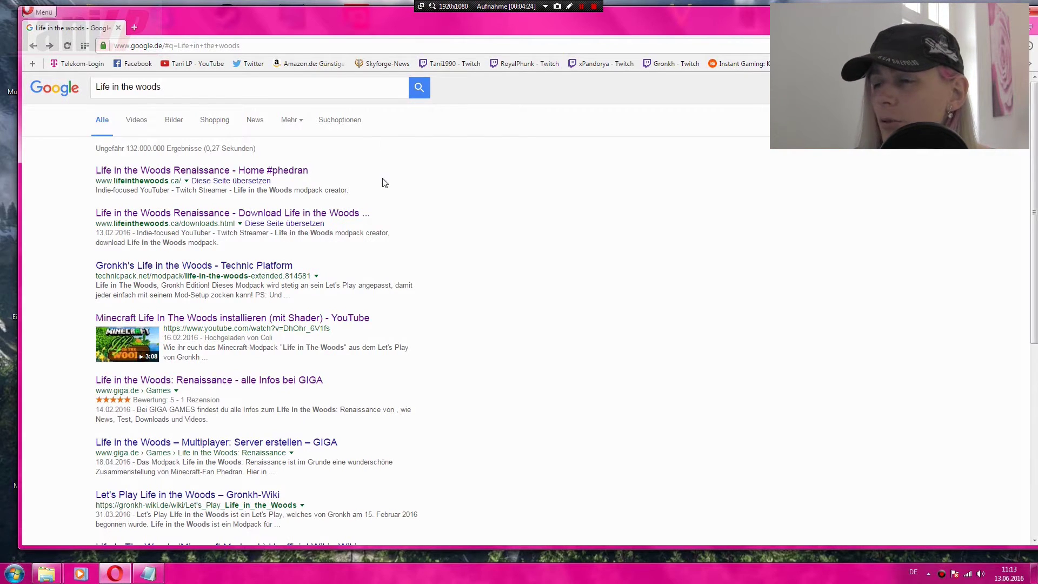
mouse_move(303, 31)
left_mouse_down()
mouse_move(313, 24)
mouse_move(294, 26)
left_mouse_up()
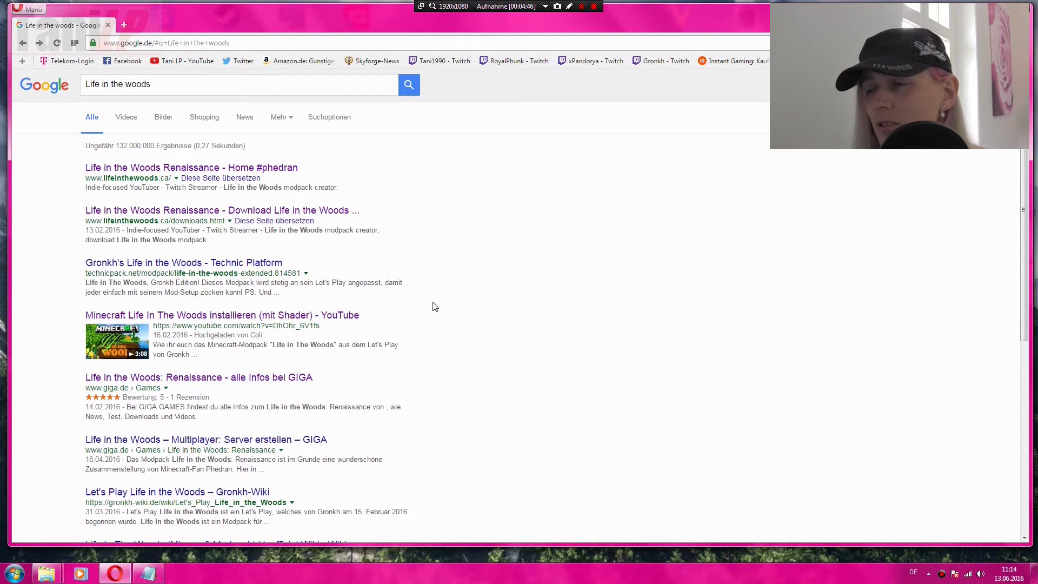
left_click_drag(323, 14, 323, 18)
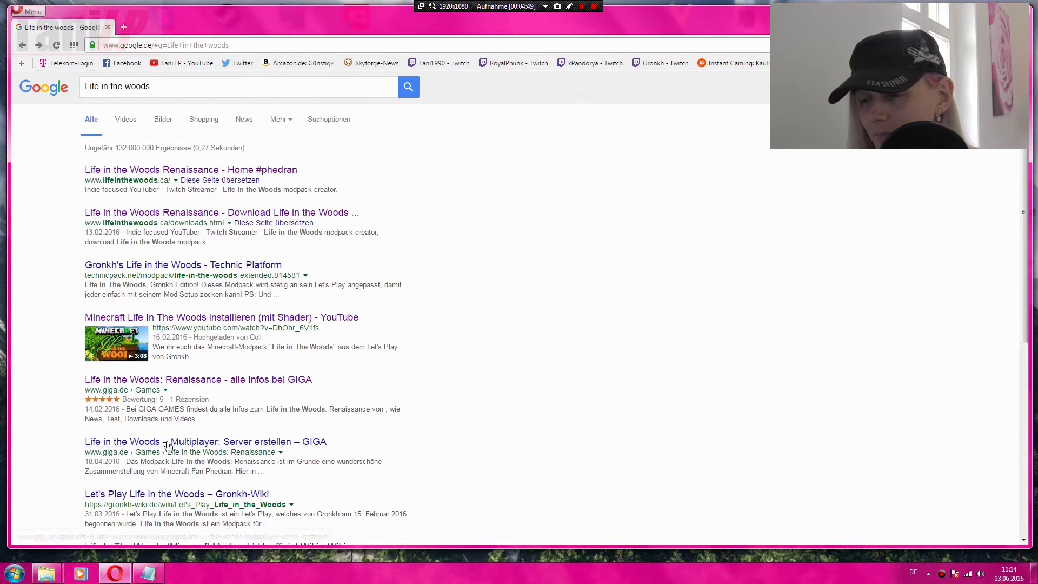
Copy the file name forge-1.7.10-10.13.2.1236-universal.jar from the open Notepad note
left_click(147, 573)
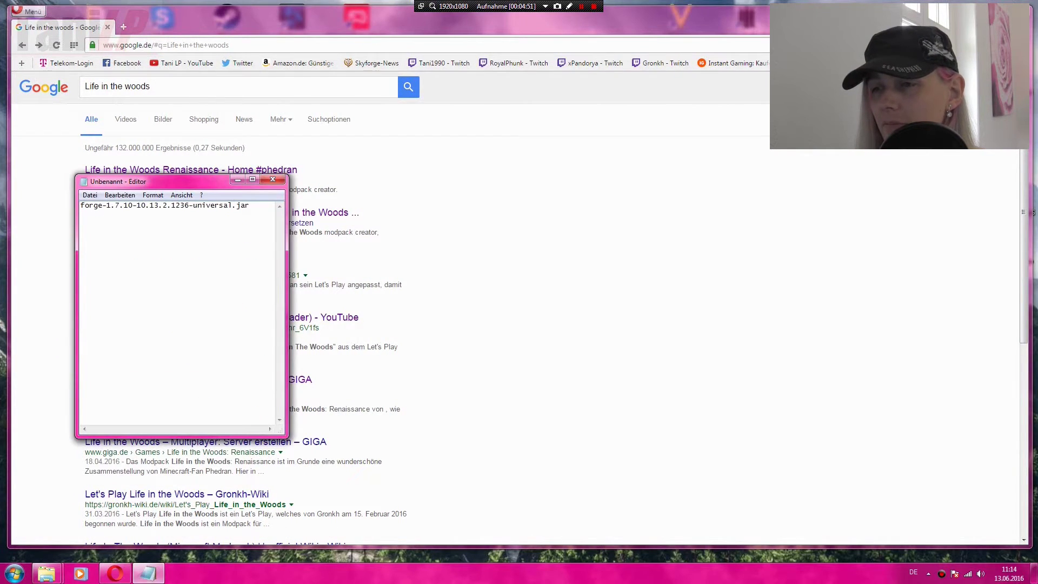
left_click_drag(81, 205, 230, 205)
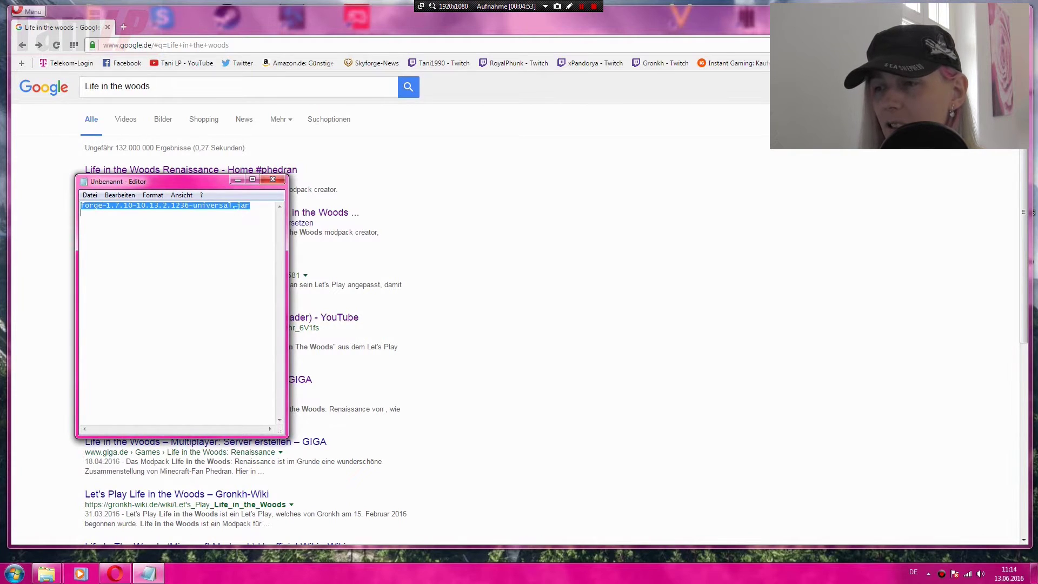
right_click(208, 205)
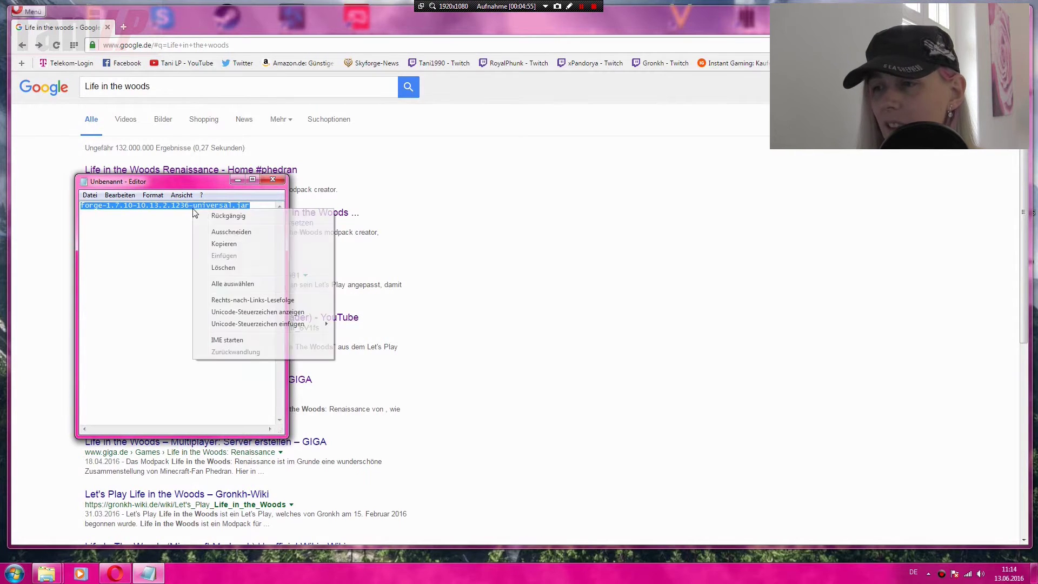
left_click(224, 245)
left_click(224, 244)
Search Google in the Opera browser for forge-1.7.10-10.13.2.1236-universal.jar, replacing the previous query
left_click(183, 19)
left_click_drag(151, 87, 85, 86)
right_click(109, 87)
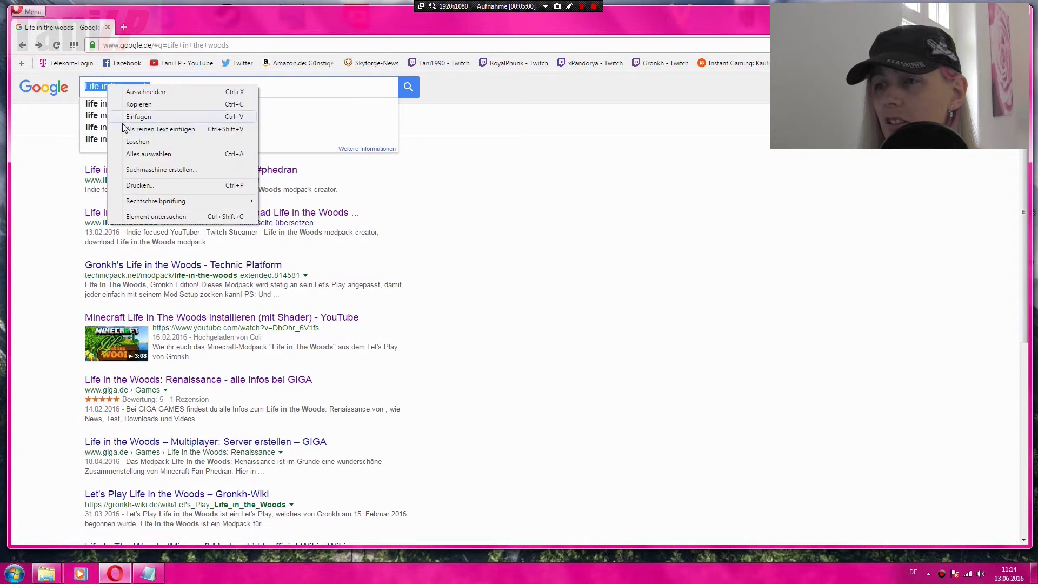
left_click(133, 118)
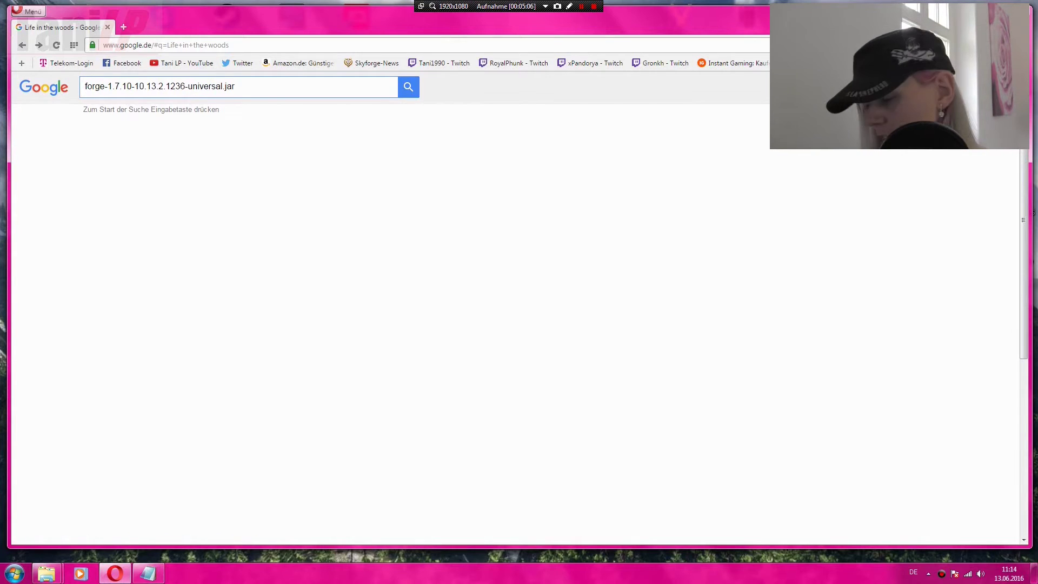
key("Return")
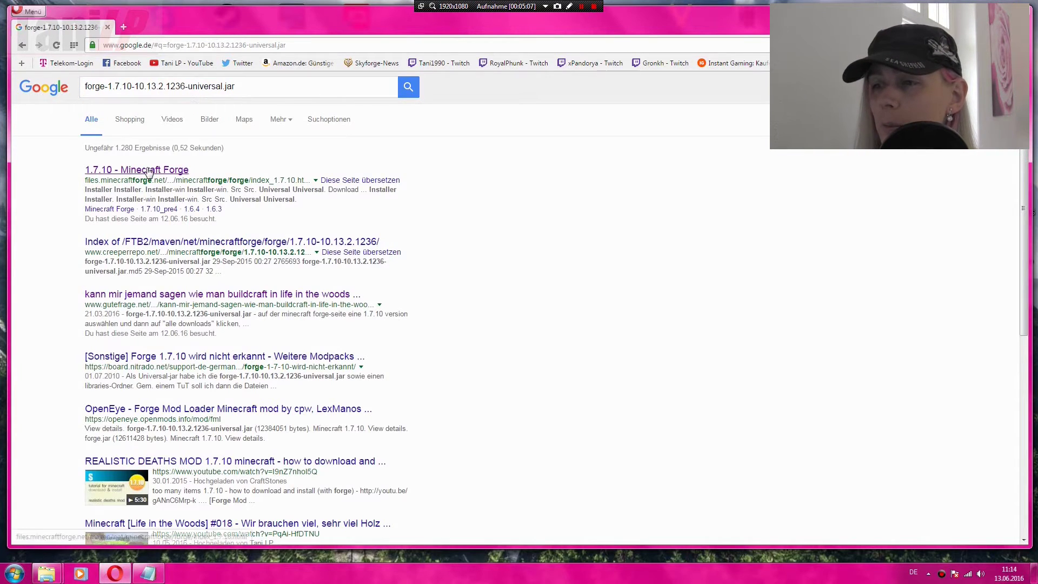
Open the Minecraft Forge 1.7.10 result and expand the list of all downloads
left_click(149, 172)
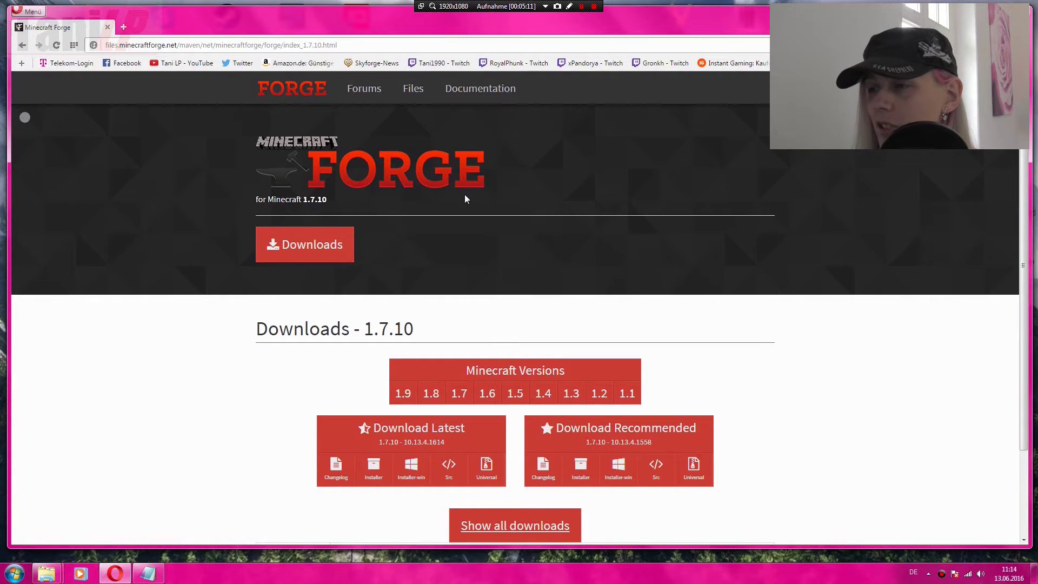
scroll(454, 197, "down", 2)
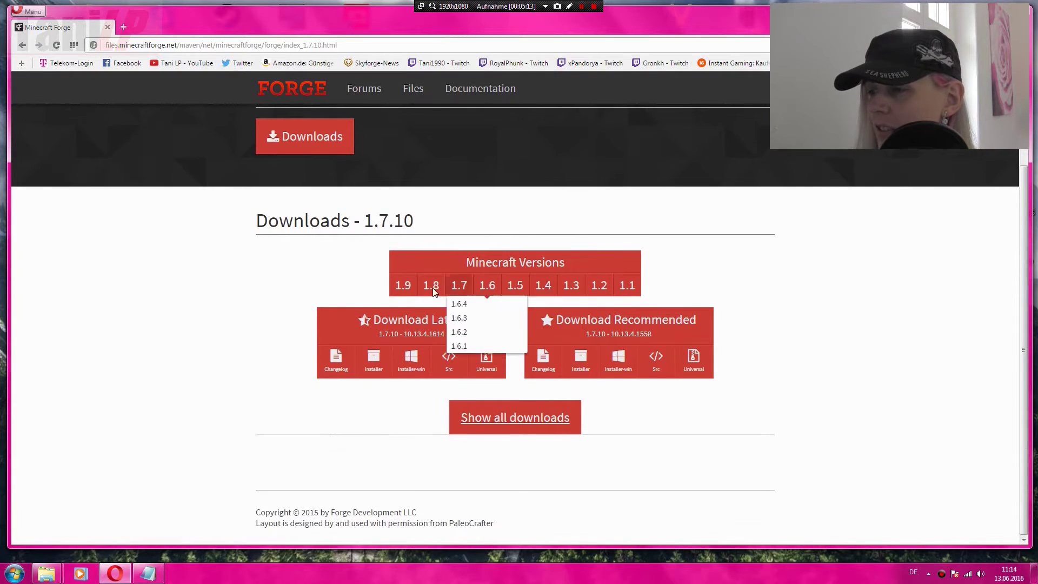
mouse_move(457, 285)
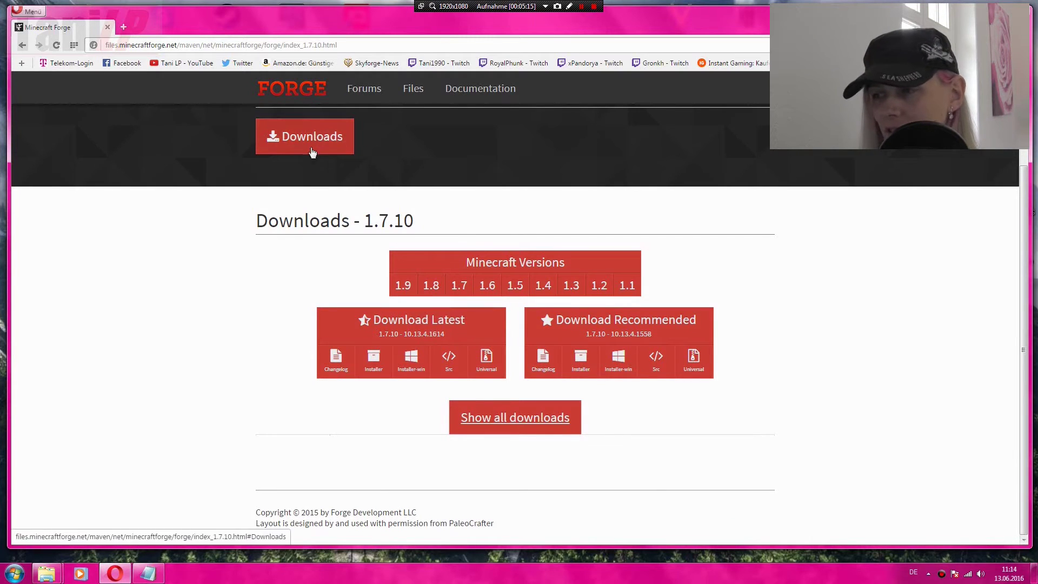
left_click(530, 425)
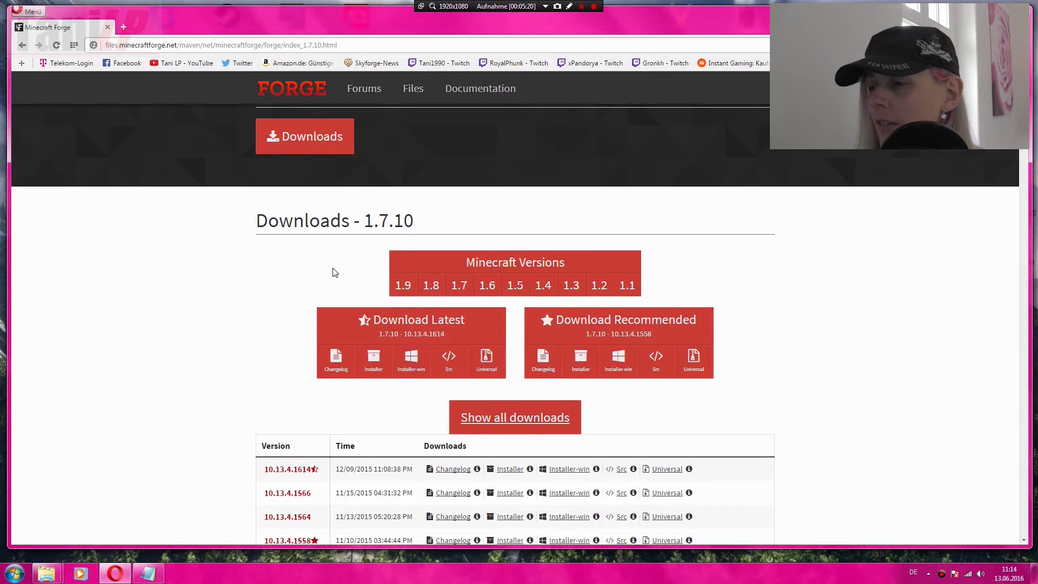
Find version 10.13.2.1236 in the Forge 1.7.10 downloads list and check it against the file name in the Notepad note
scroll(335, 272, "down", 7)
scroll(380, 188, "up", 6)
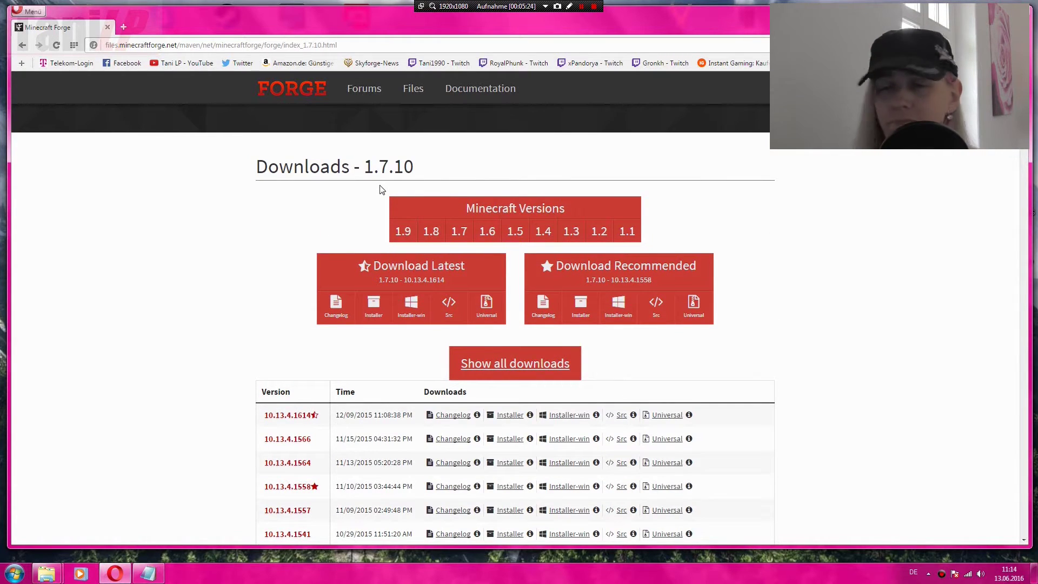
scroll(380, 188, "down", 15)
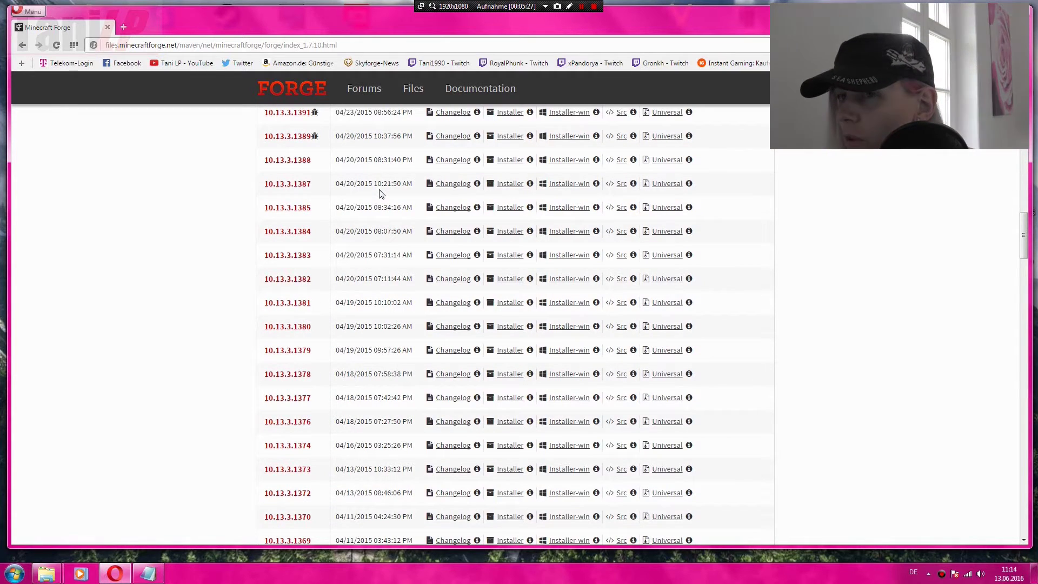
scroll(380, 193, "down", 4)
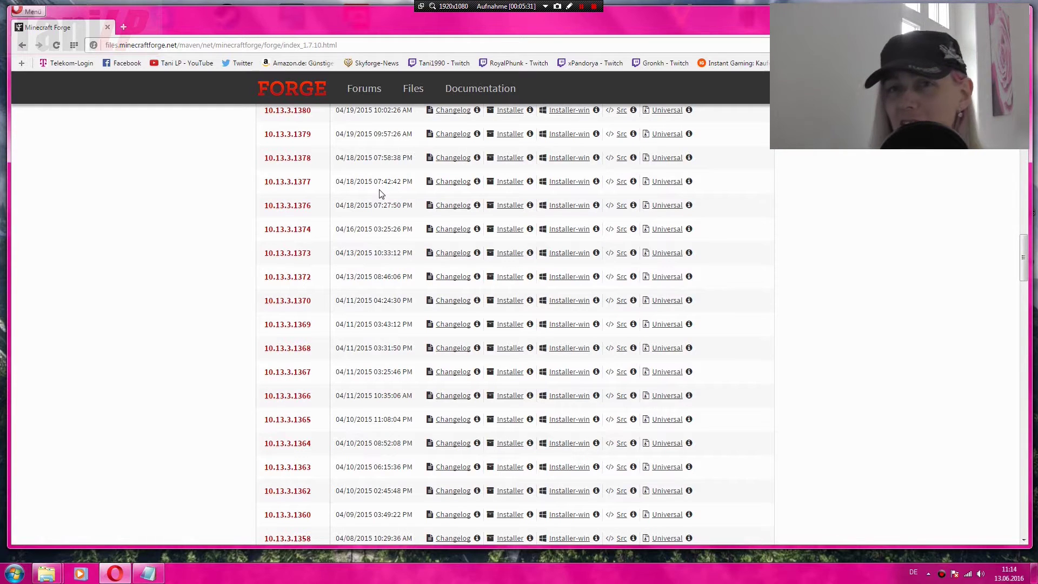
scroll(380, 193, "down", 4)
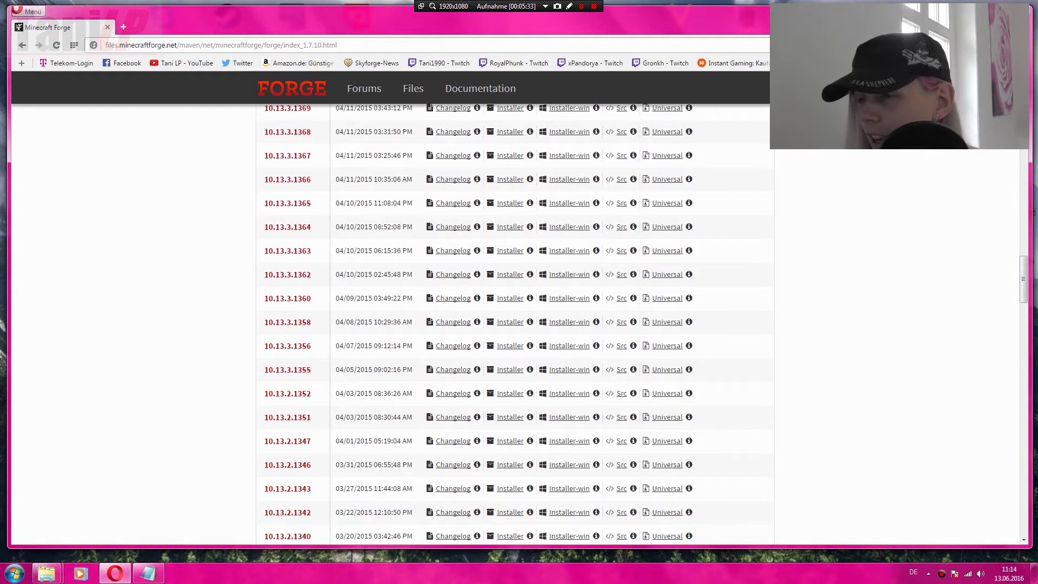
scroll(372, 219, "down", 15)
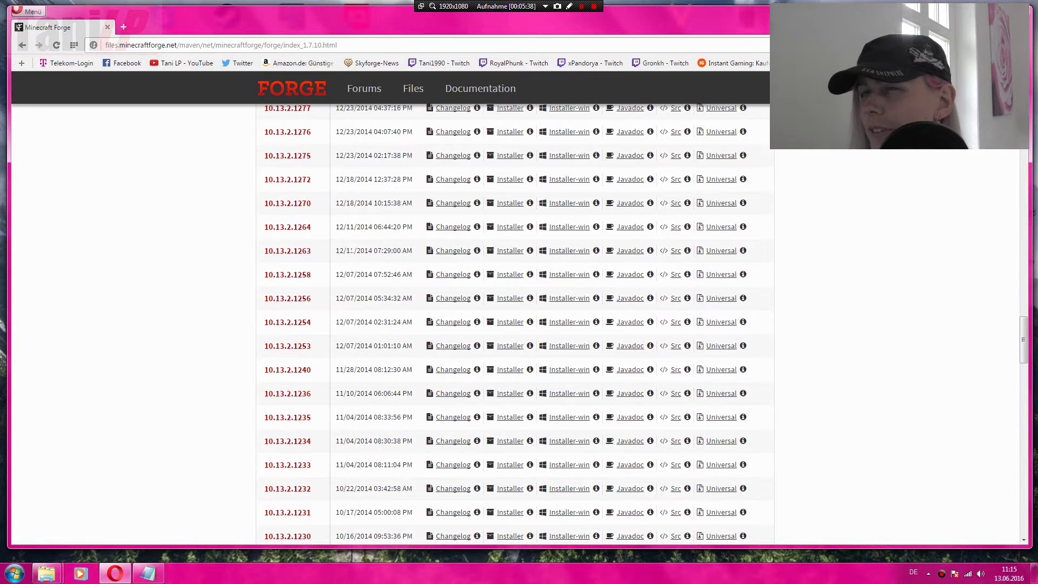
scroll(514, 324, "down", 3)
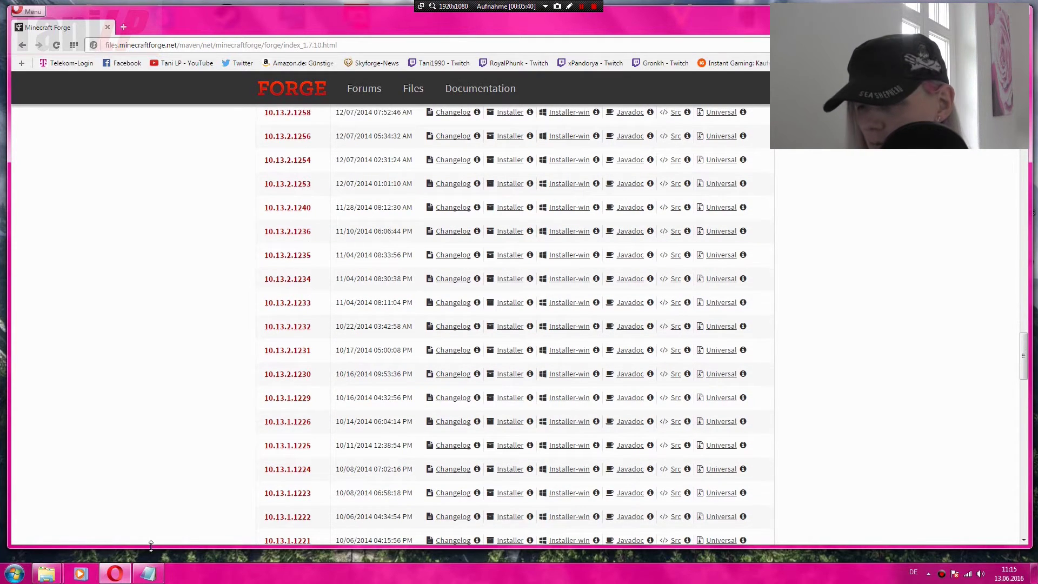
left_click(147, 573)
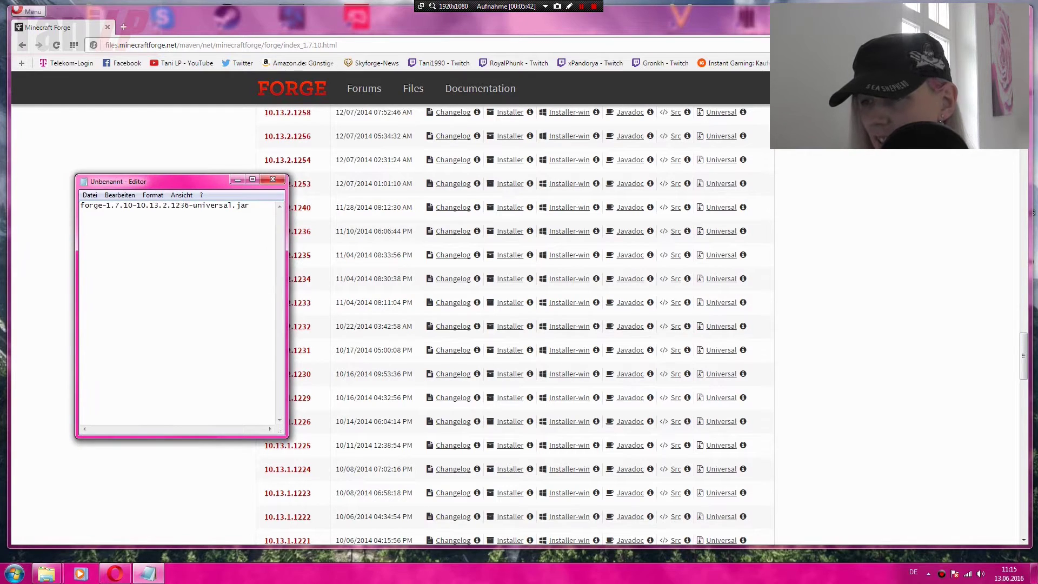
left_click(199, 128)
scroll(324, 243, "down", 1)
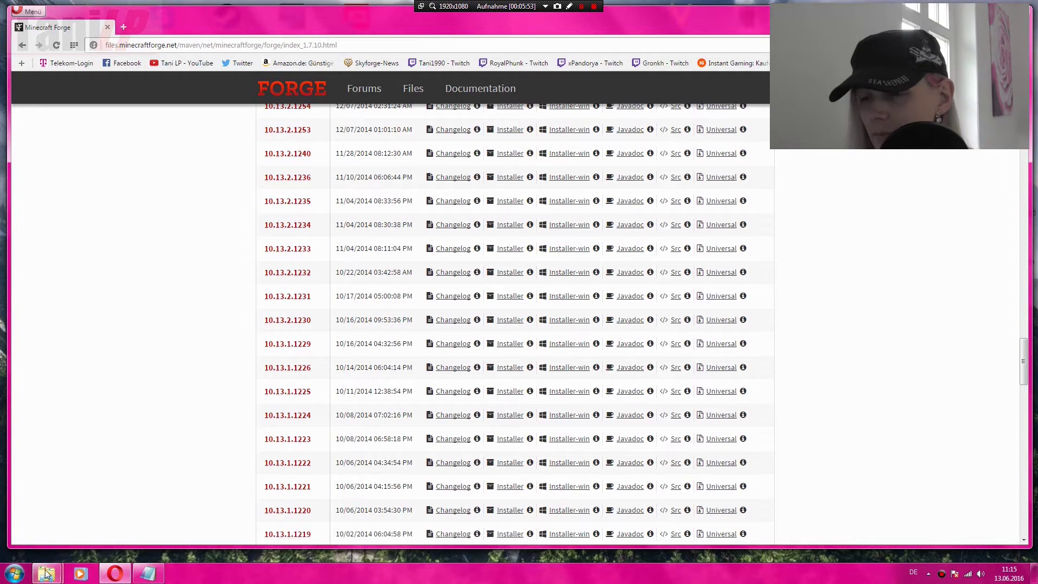
Bring up the Downloads folder window and place it so the 10.13.2.1236 row in the Forge list stays visible
mouse_move(46, 573)
left_click(191, 531)
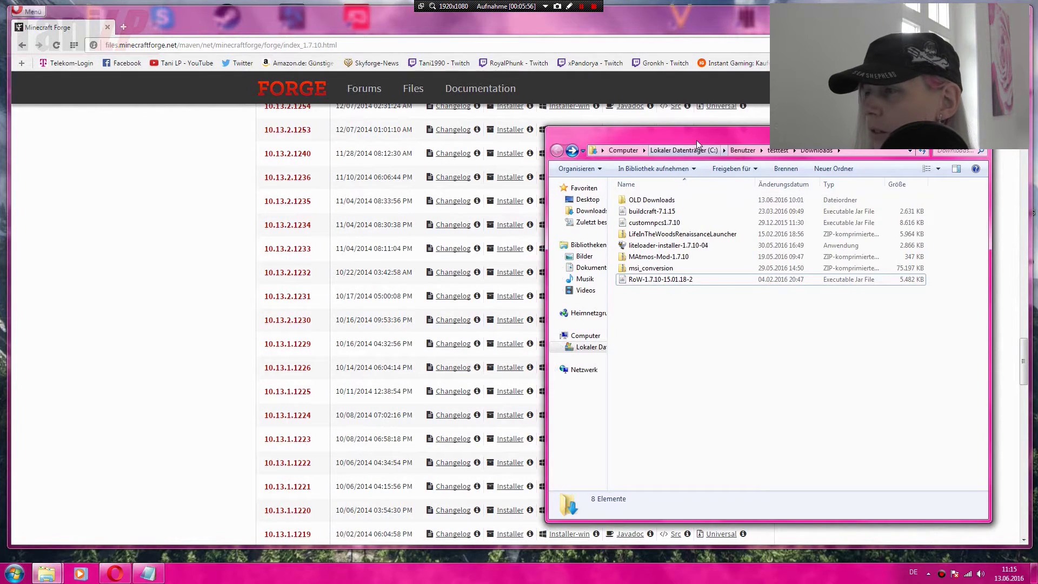
left_click_drag(696, 141, 495, 79)
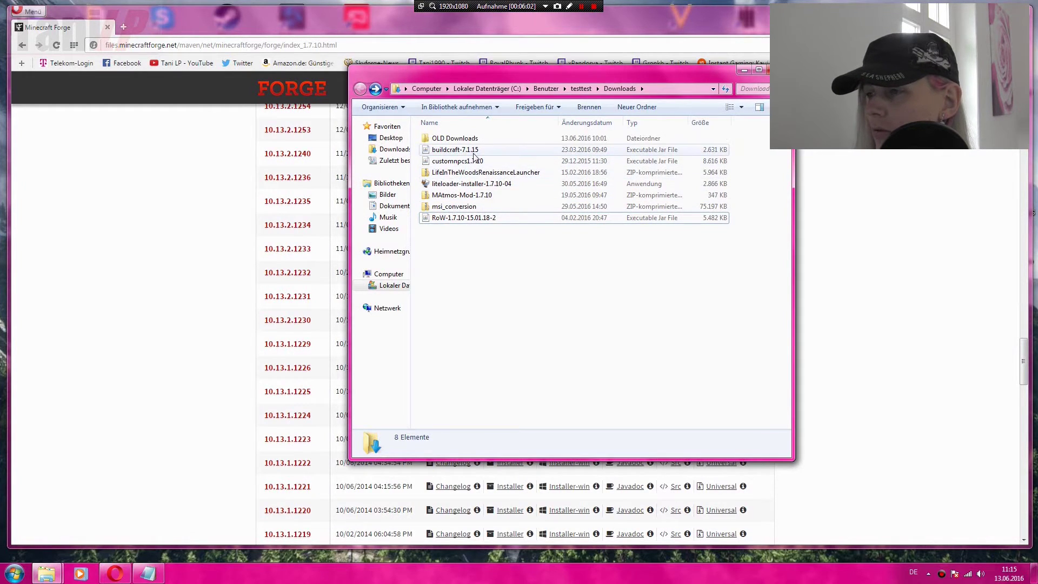
left_click_drag(501, 74, 165, 211)
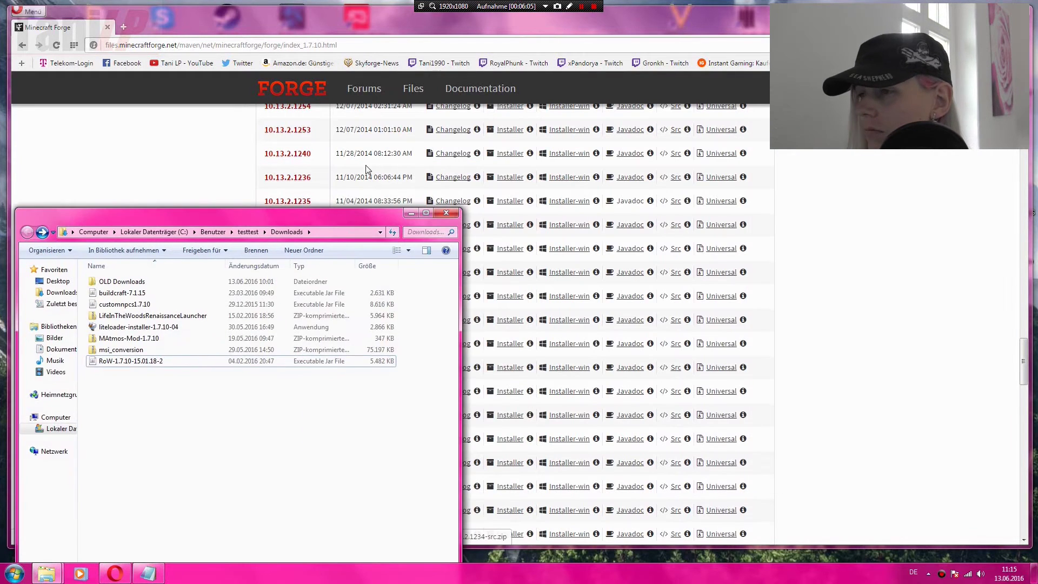
Download the Universal file of Forge 10.13.2.1236 and save it as forge-1.7.10-10.13.2.1236-universal in Downloads
left_click(190, 176)
left_click(723, 178)
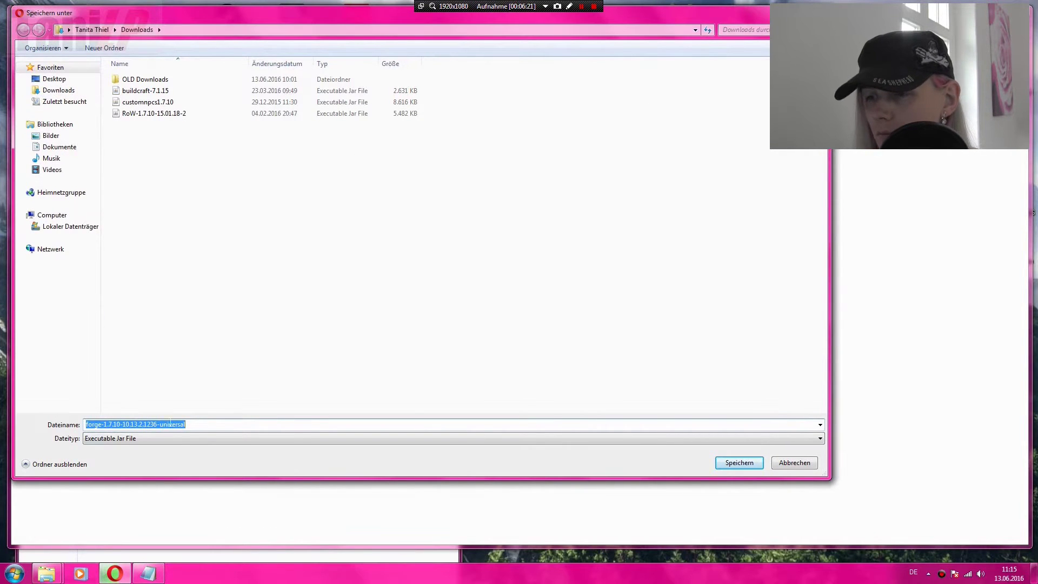
left_click(739, 464)
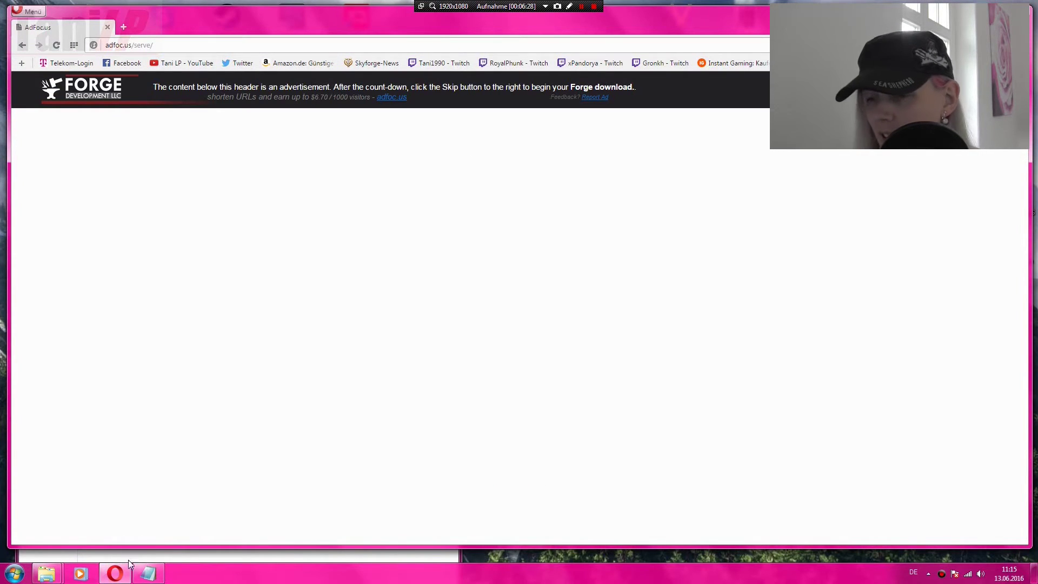
Return to the Downloads folder window and select the downloaded forge-1.7.10-10.13.2.1236-universal file
mouse_move(49, 573)
left_click(174, 508)
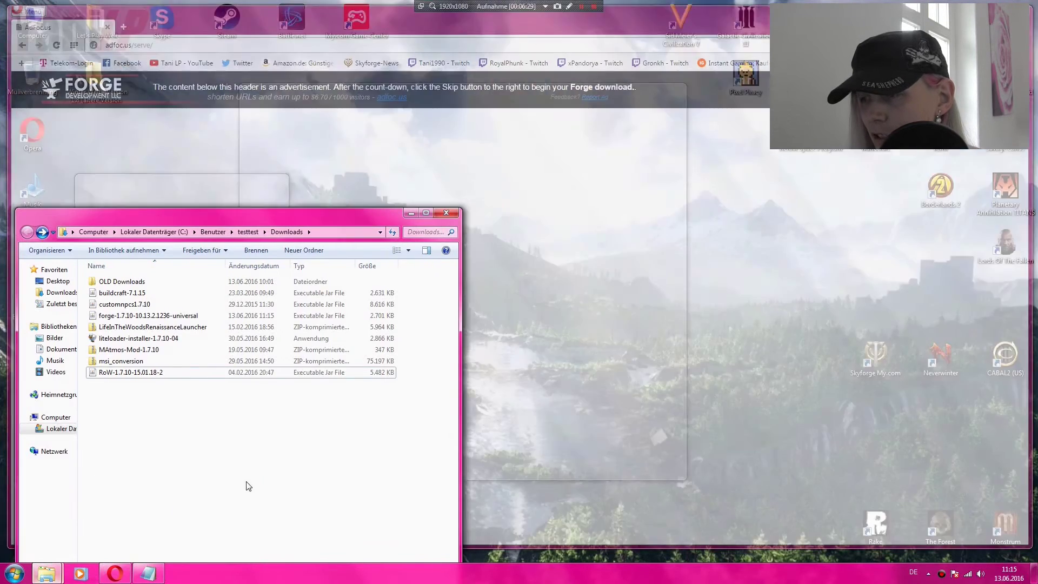
left_click(134, 318)
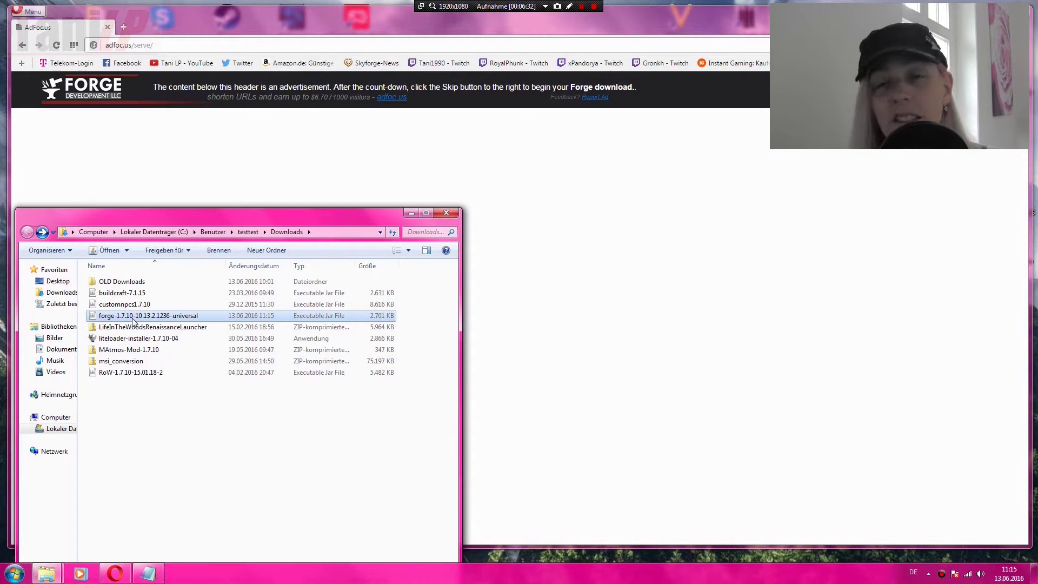
Open the .litwrl folder in the other Explorer window and arrange it side by side with the Downloads window
mouse_move(48, 573)
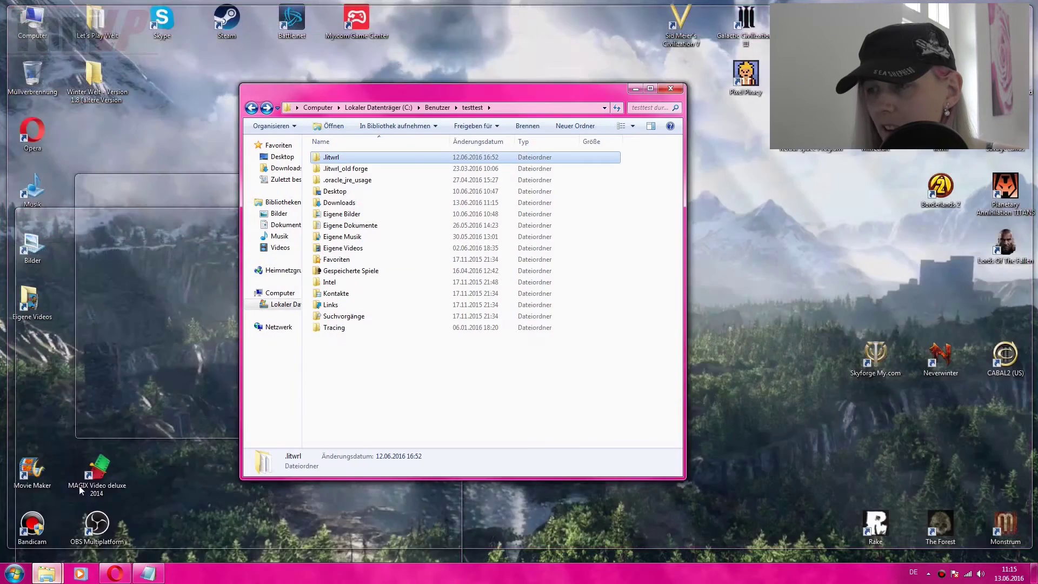
left_click(79, 486)
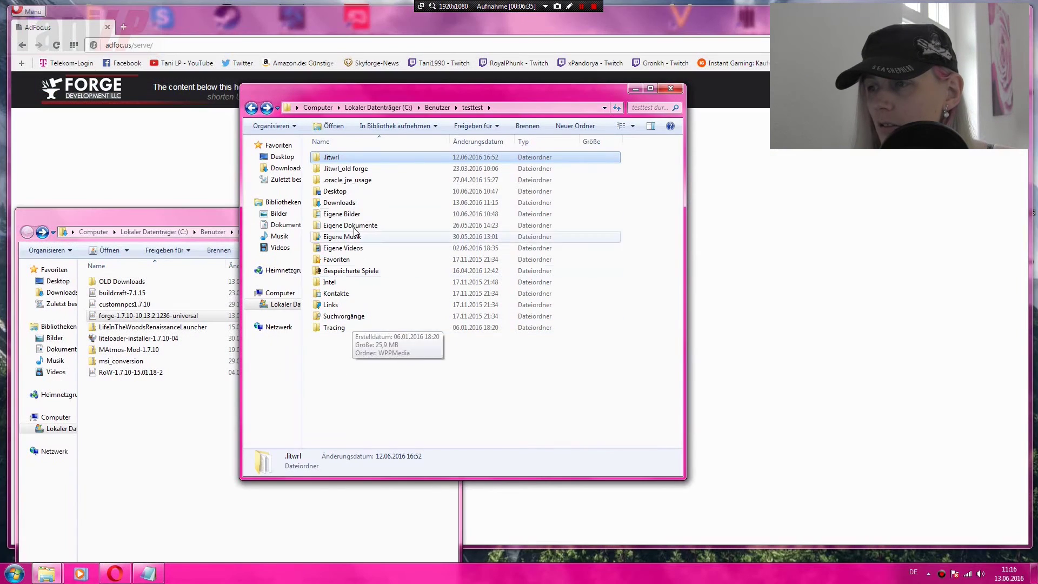
double_click(338, 158)
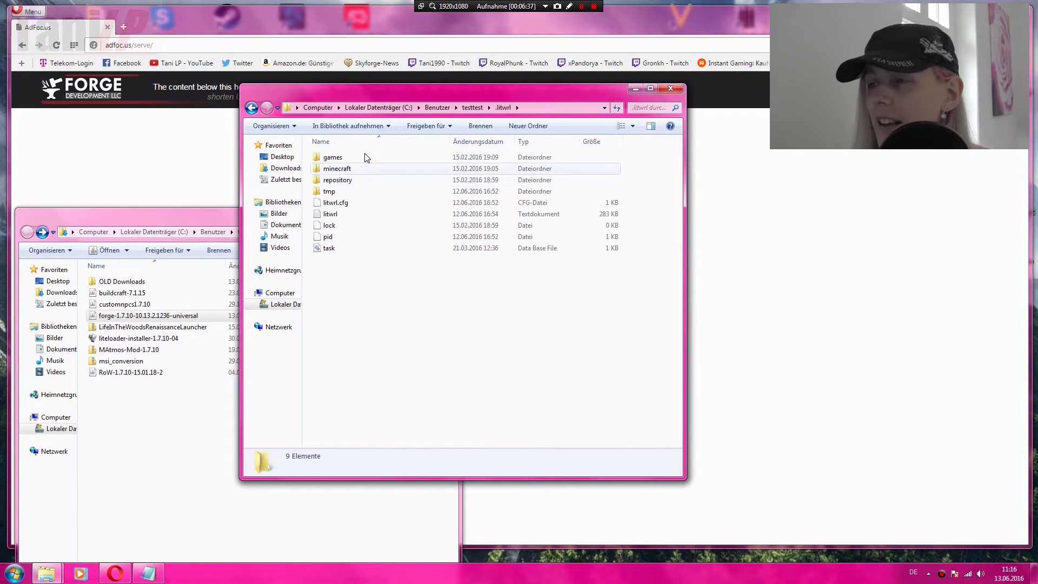
left_click_drag(368, 95, 693, 95)
left_click_drag(384, 220, 418, 96)
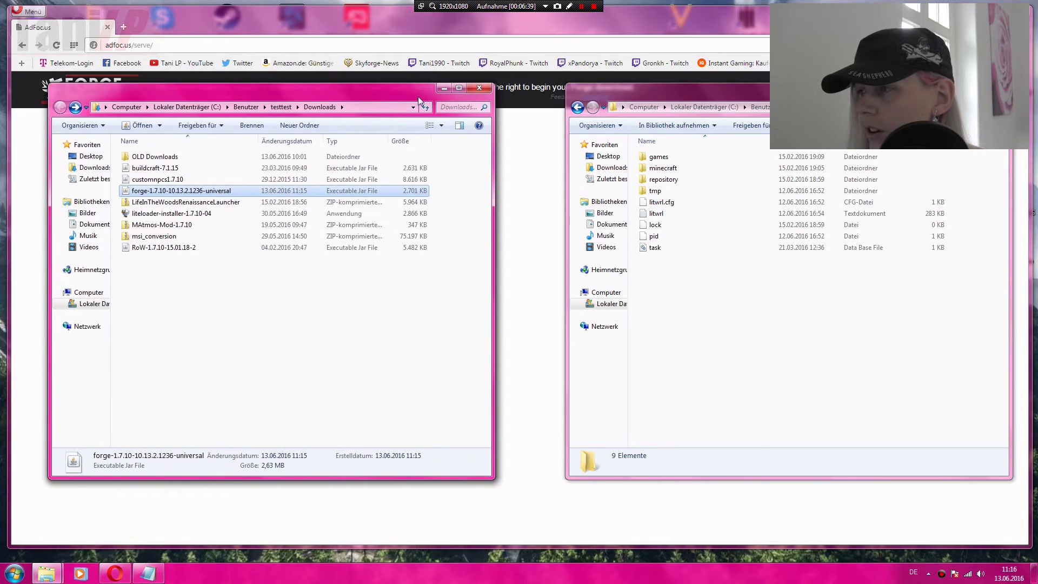
left_click_drag(611, 89, 558, 87)
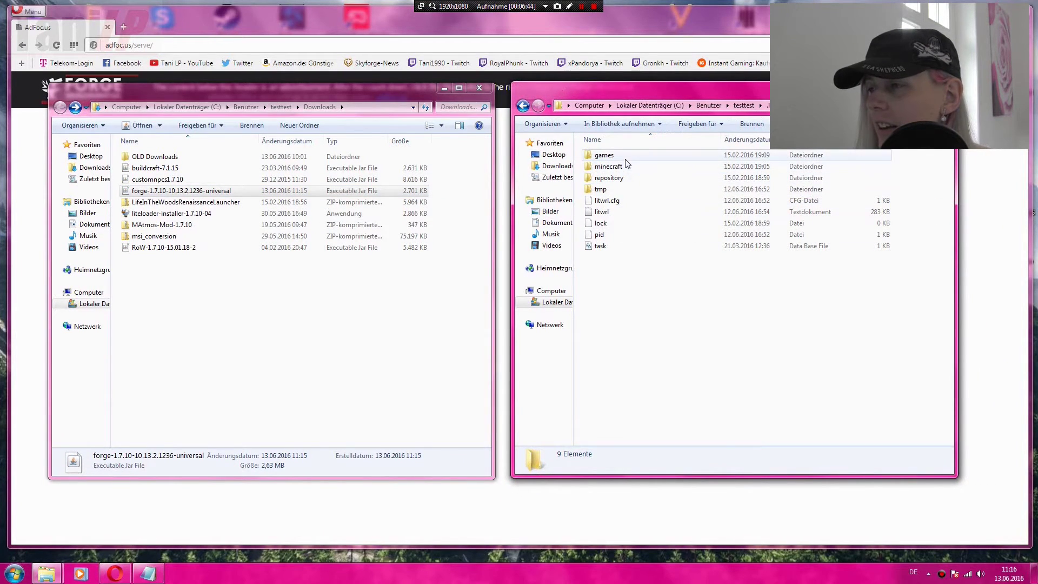
double_click(609, 167)
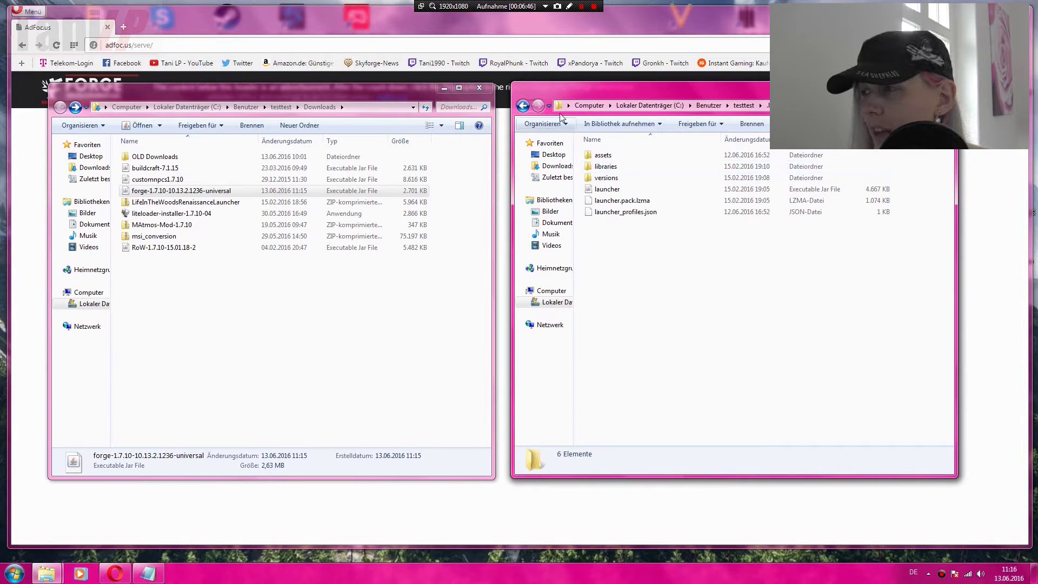
key("BackSpace")
double_click(614, 166)
double_click(613, 157)
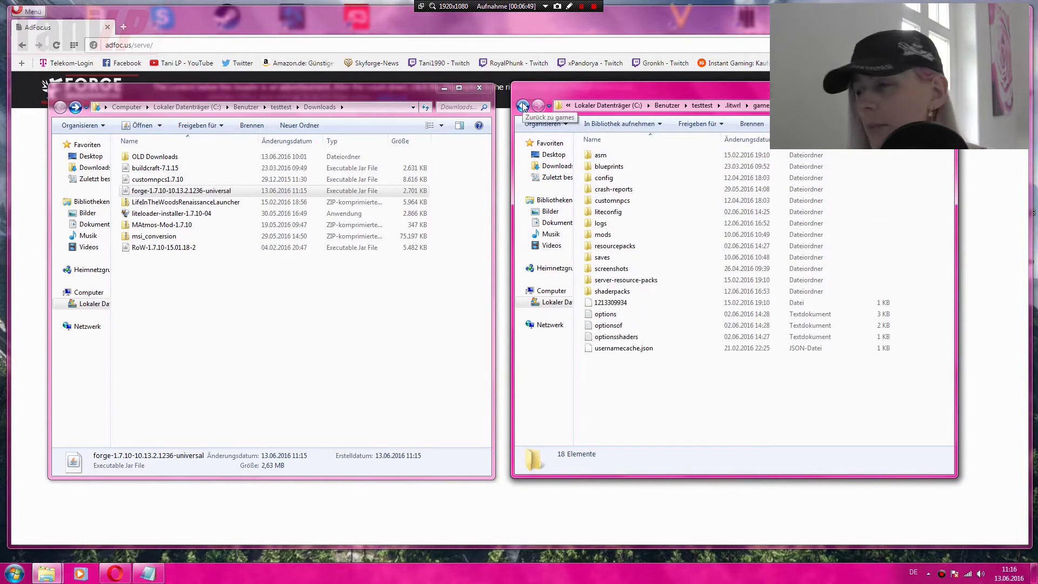
left_click(523, 106)
left_click(523, 106)
Open the 1.7.10-10.13.2.1230 folder inside .litwrl, following minecraft, libraries, net, minecraftforge and forge
double_click(616, 169)
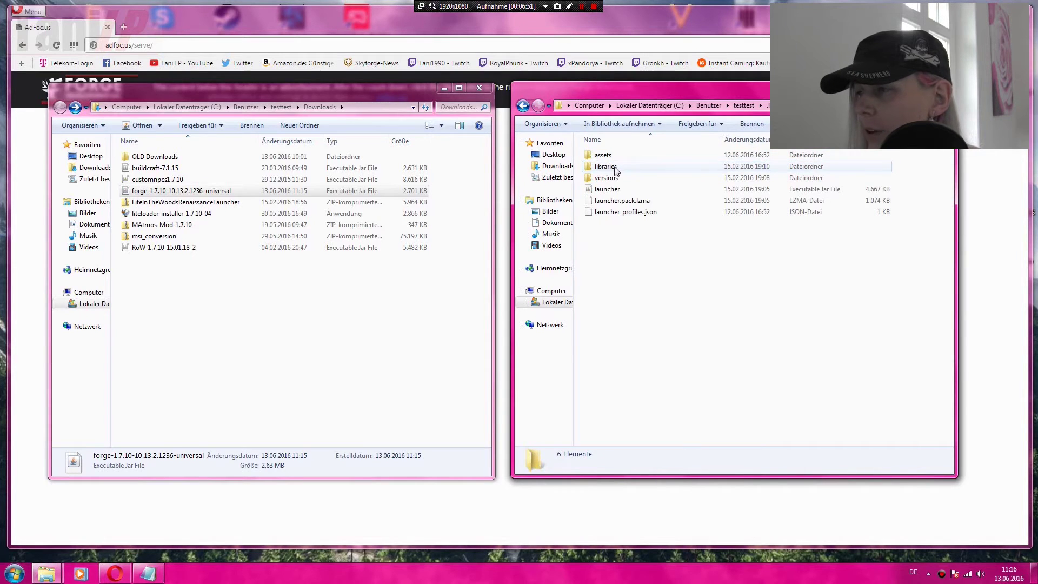
double_click(614, 167)
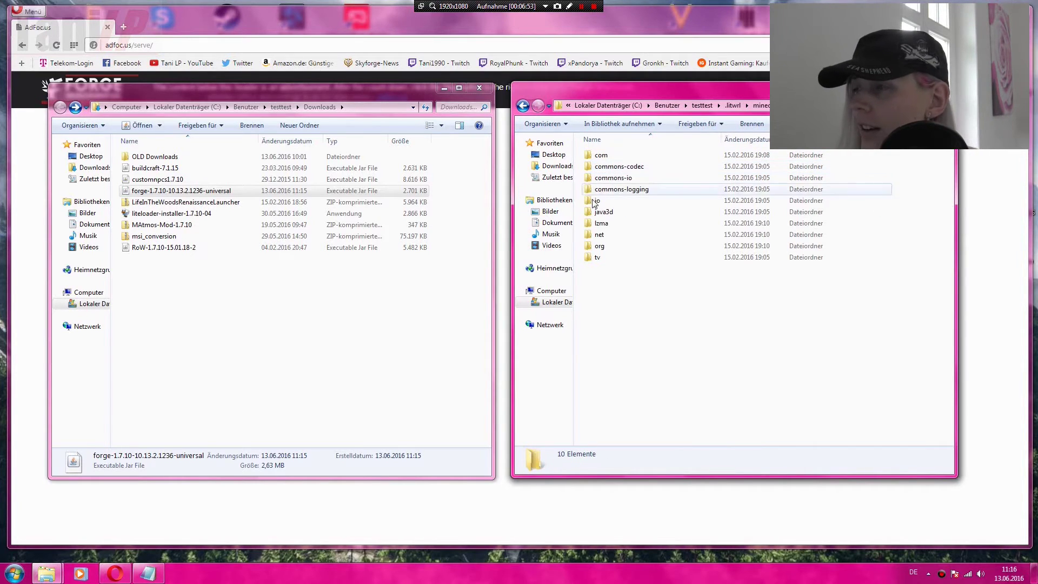
double_click(599, 234)
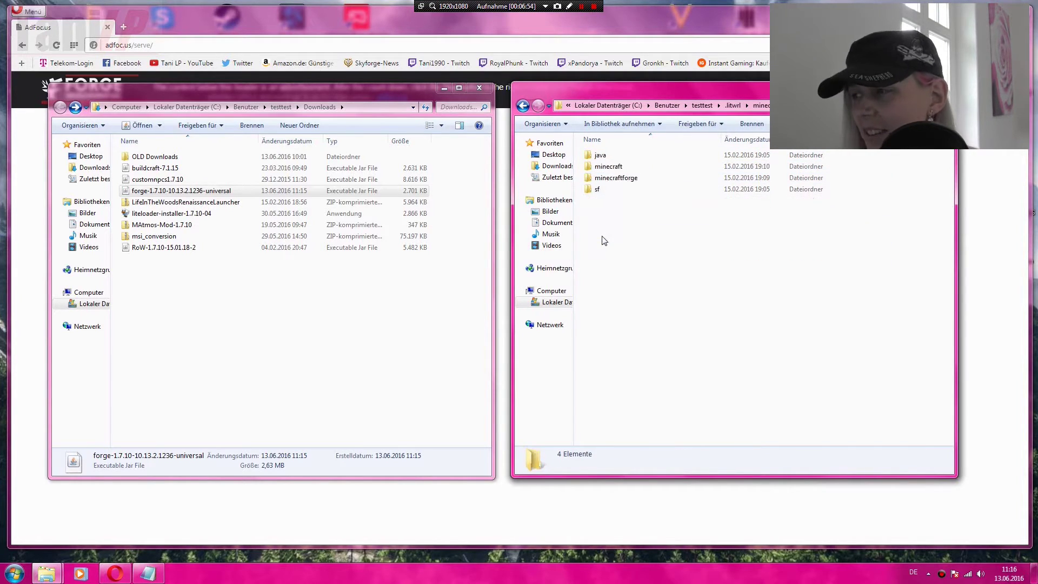
left_click(620, 183)
double_click(620, 182)
double_click(617, 157)
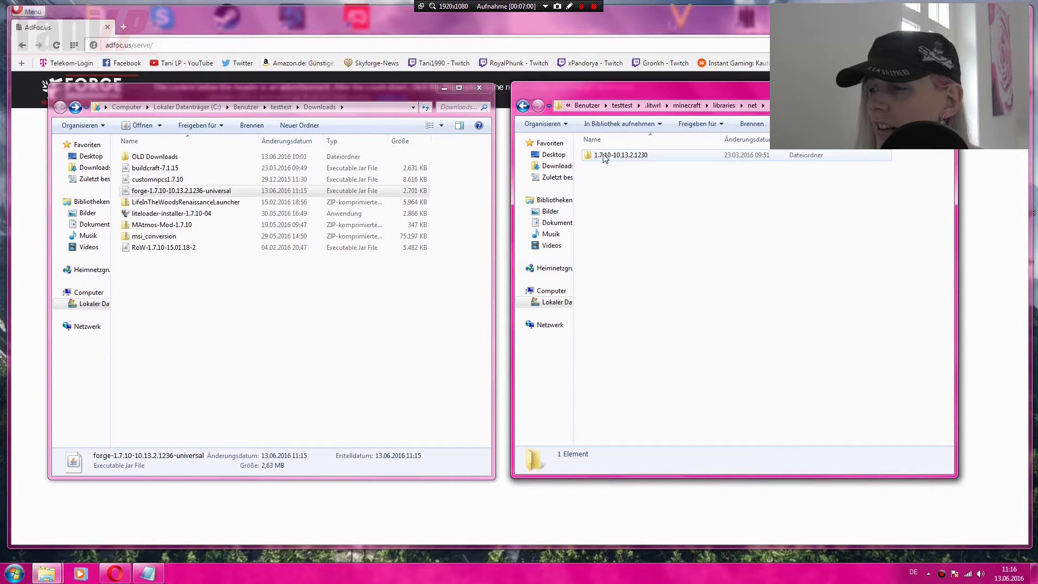
double_click(641, 158)
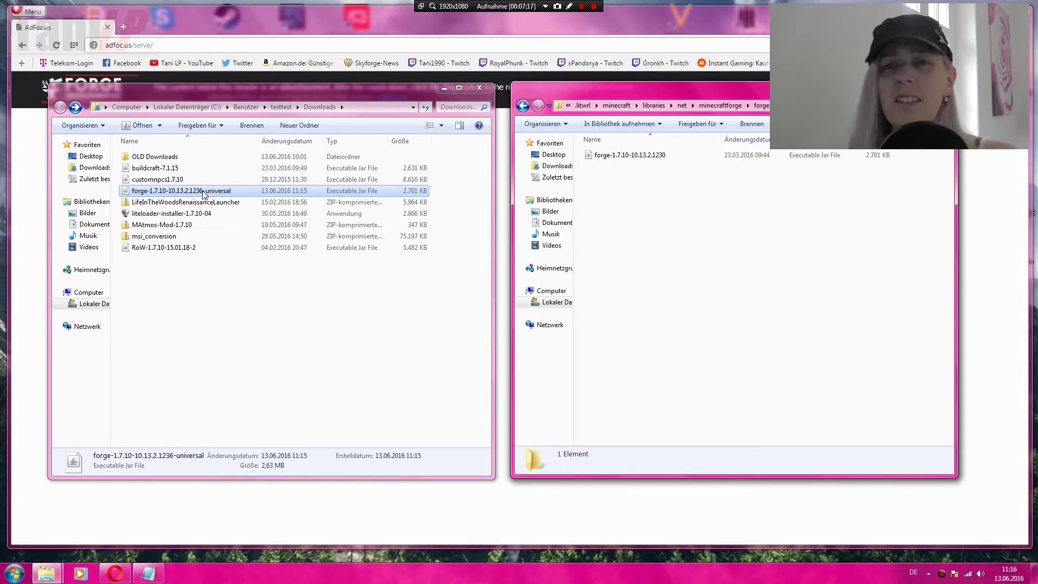
right_click(187, 192)
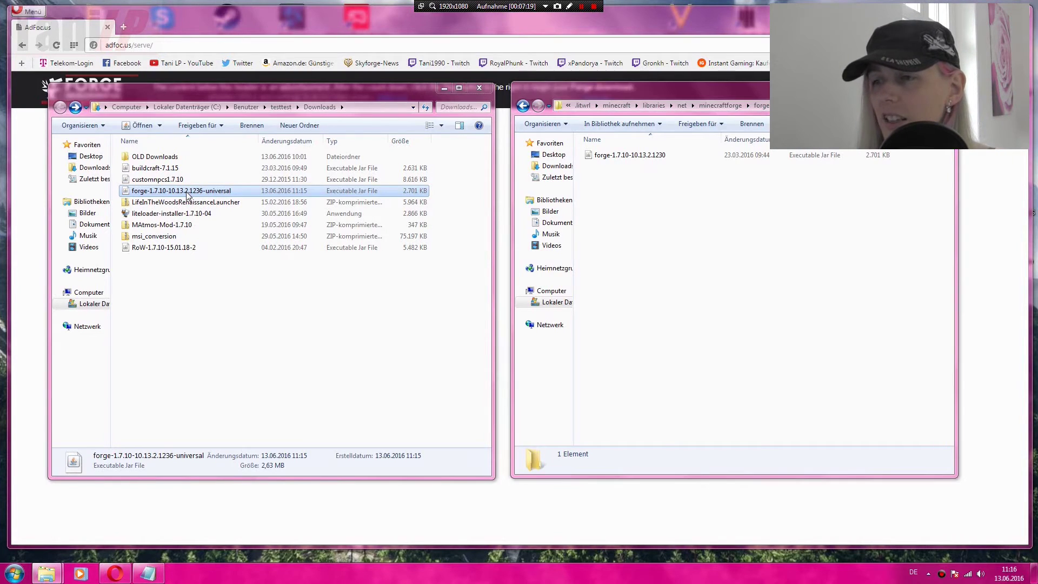
left_click(663, 230)
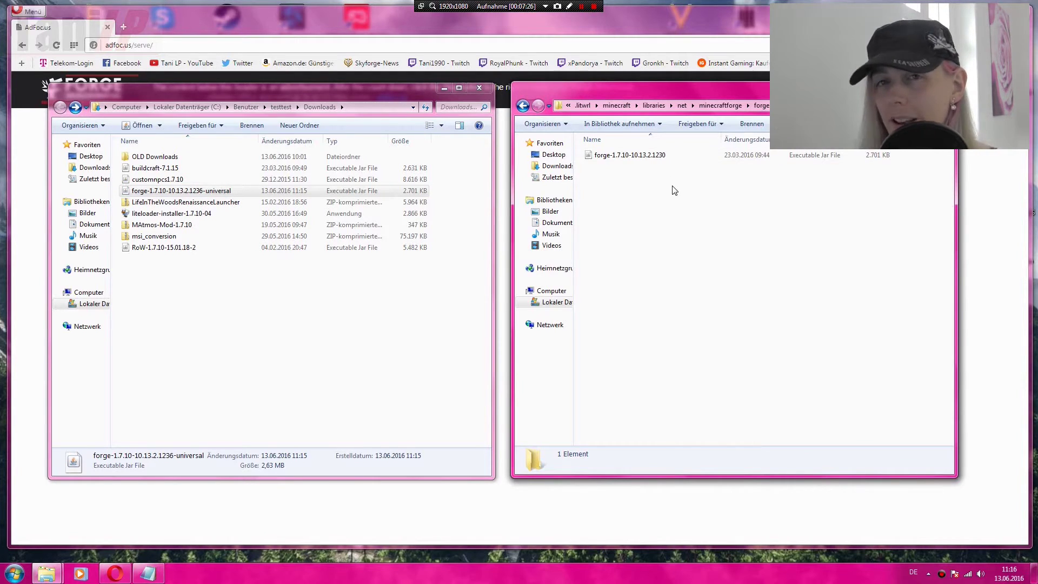
Try renaming the forge-1.7.10-10.13.2.1230 file by adding _old to its name, and restore the original name
left_click(643, 159)
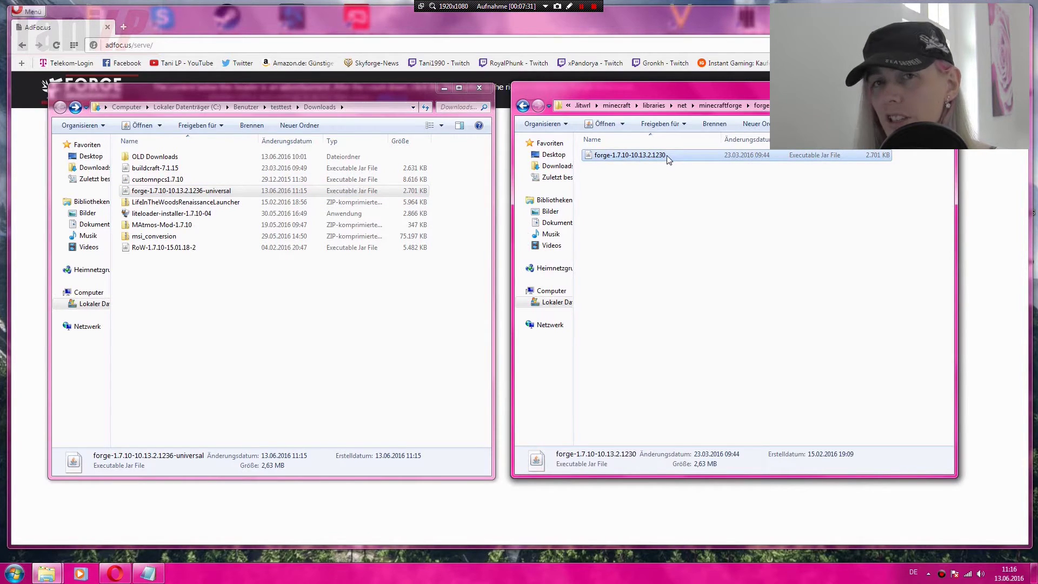
key("F2")
key("End")
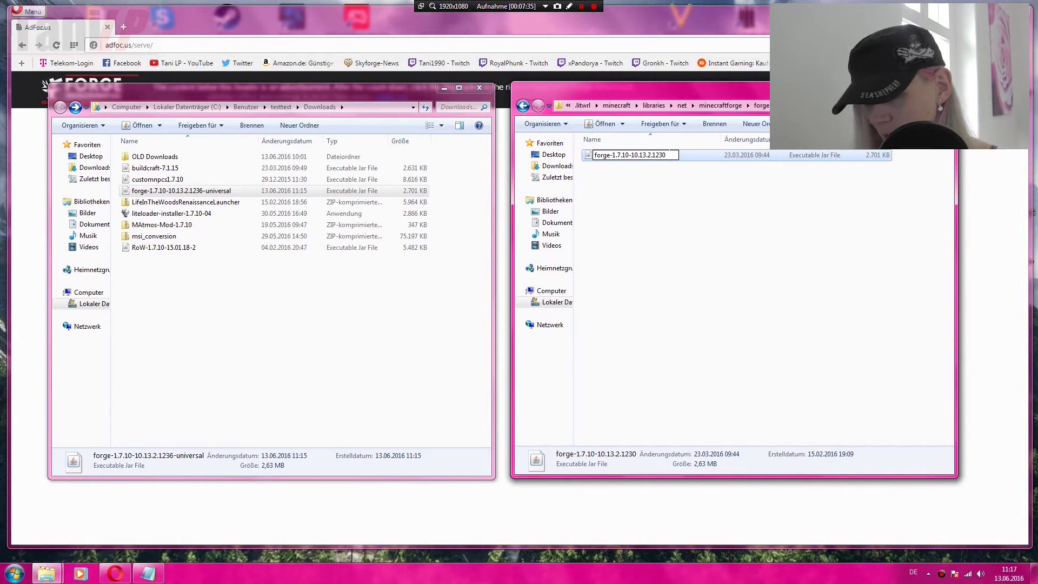
type("_old")
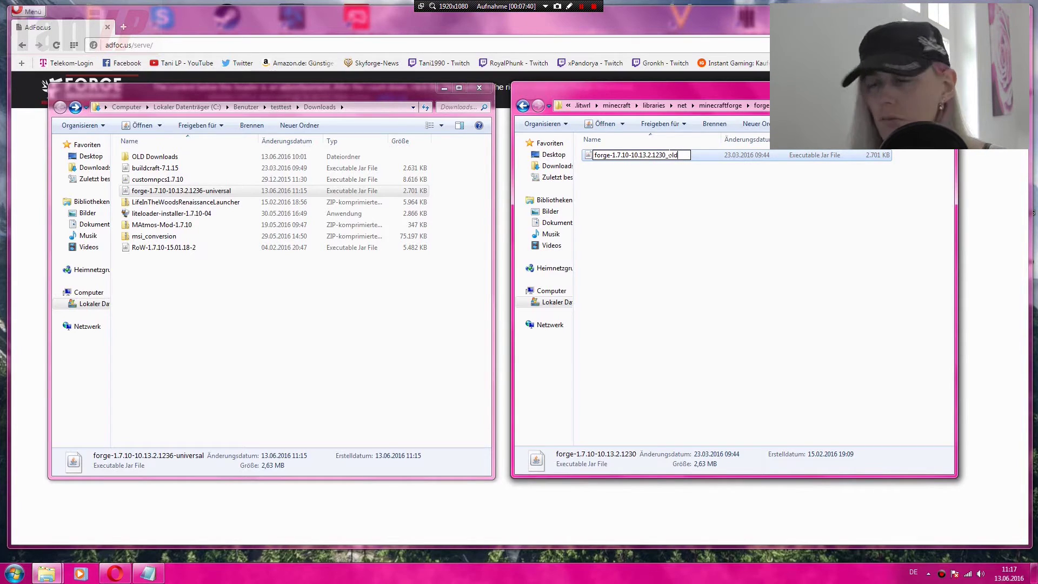
key("BackSpace")
key("BackSpace")
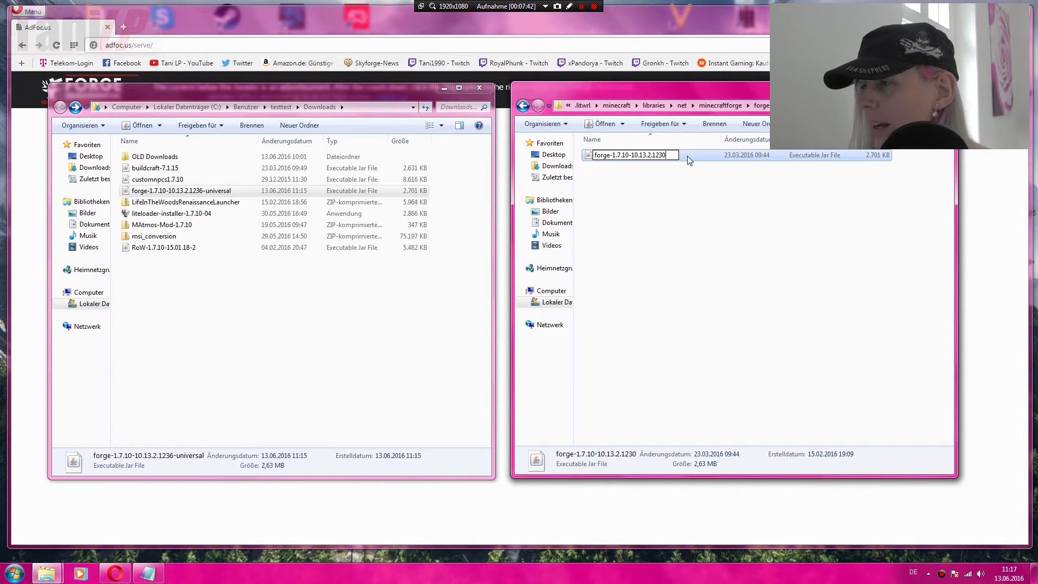
left_click(688, 205)
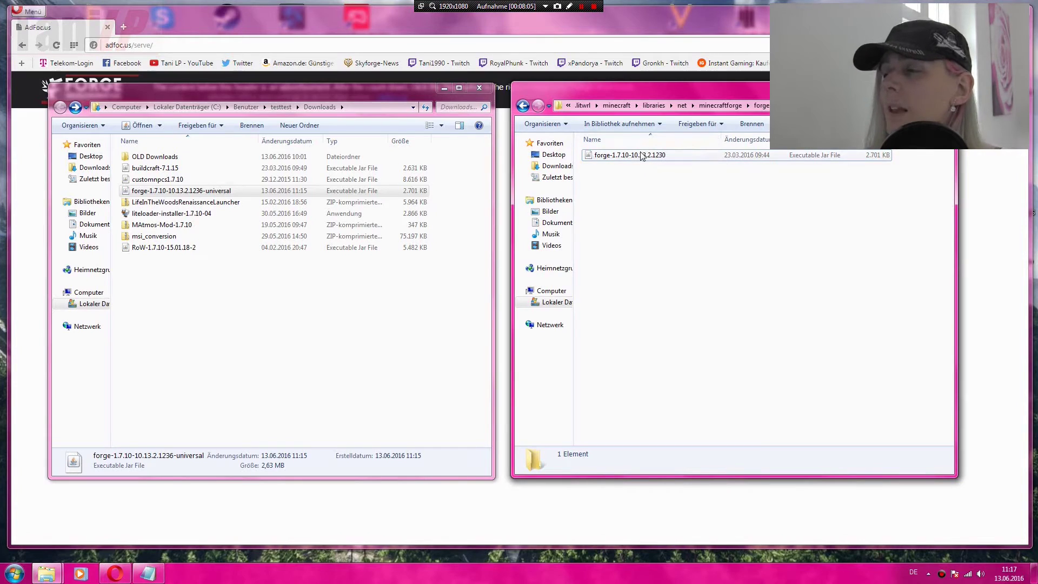
Go back up to the user folder and inspect the renamed Forge file stored in the .litwrl_old forge folder
left_click(522, 106)
left_click(522, 105)
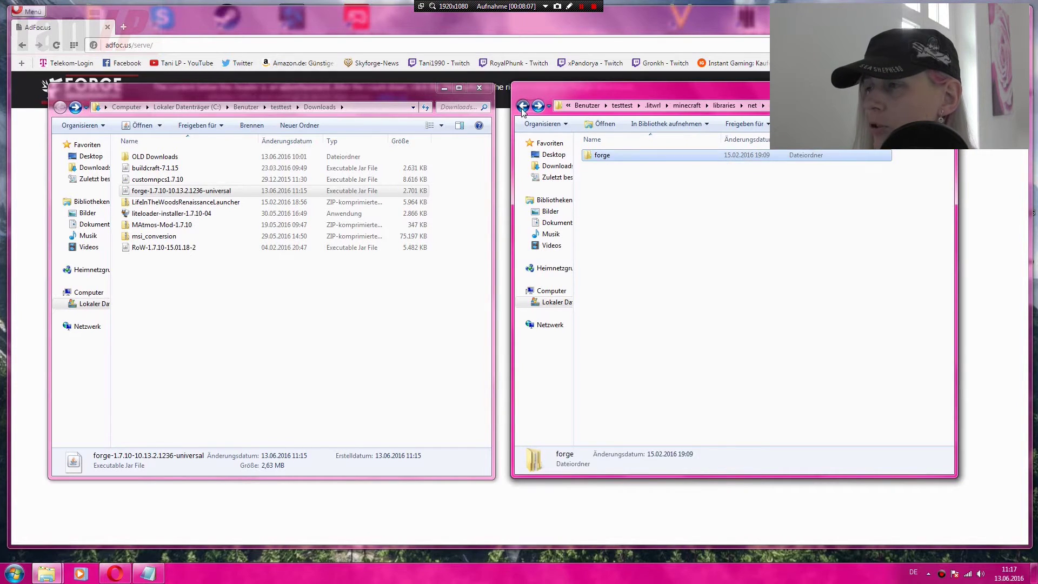
left_click(522, 105)
left_click(522, 106)
left_click(521, 108)
left_click(521, 108)
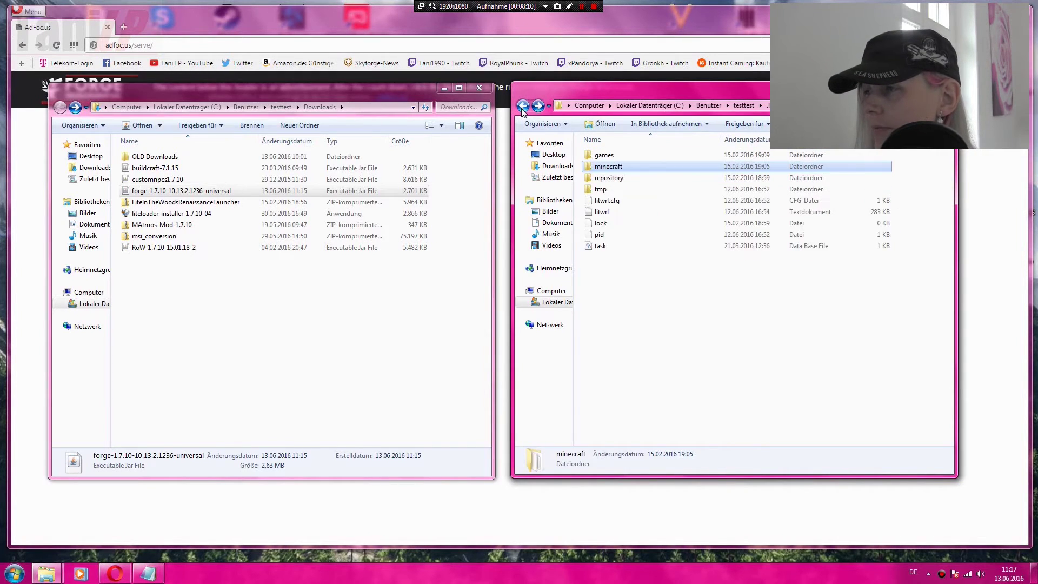
left_click(521, 108)
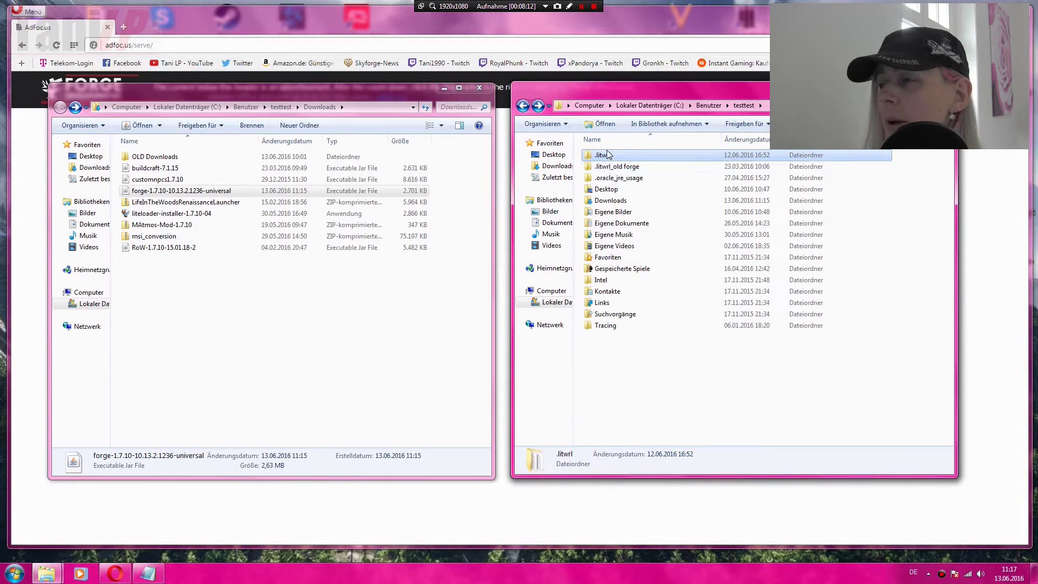
double_click(608, 168)
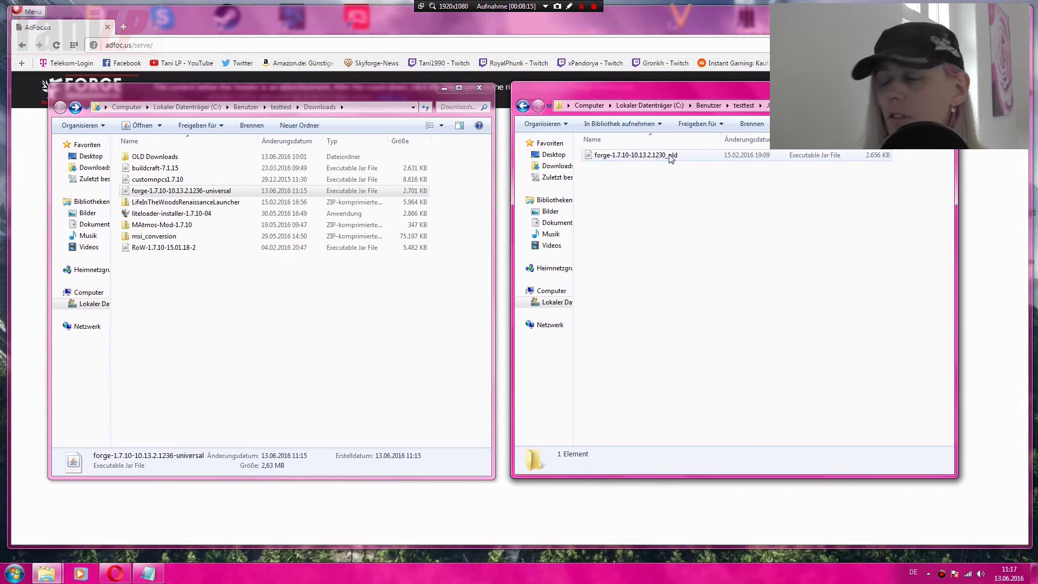
left_click(522, 106)
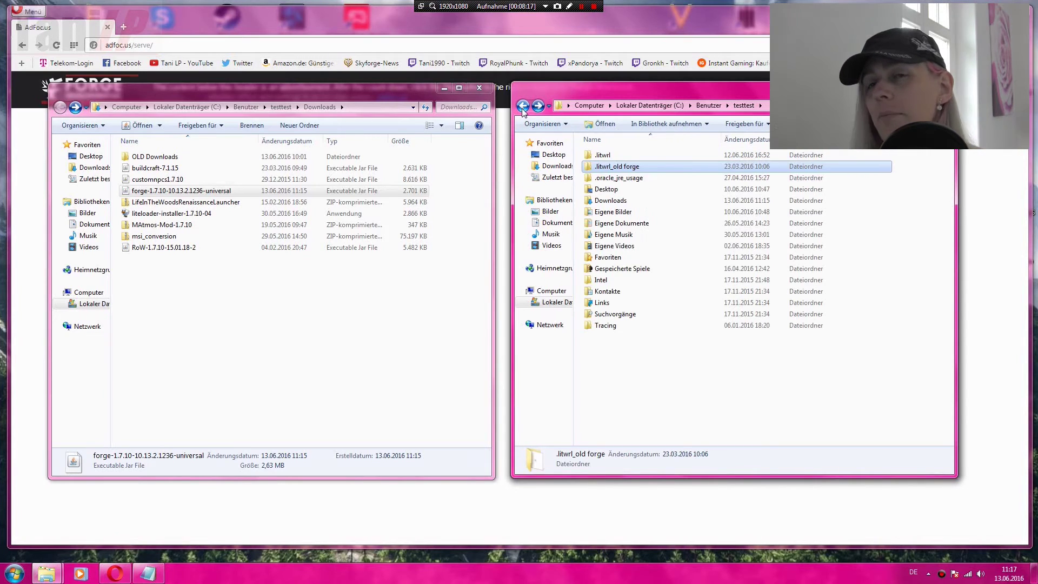
double_click(612, 167)
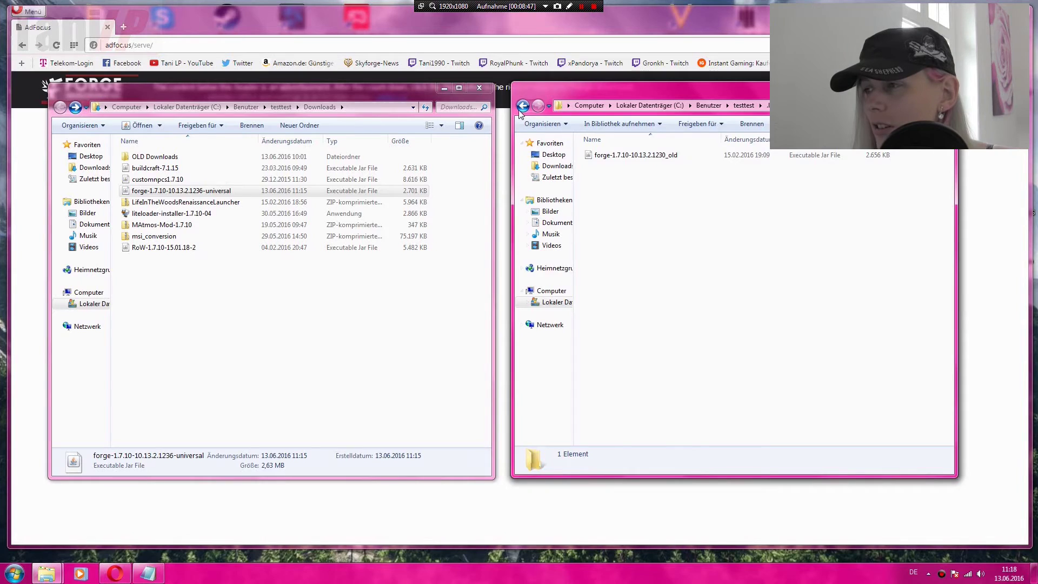
Switch to the .litwrl folder, look through minecraft and its libraries subfolder, and return to .litwrl
key("BackSpace")
key("BackSpace")
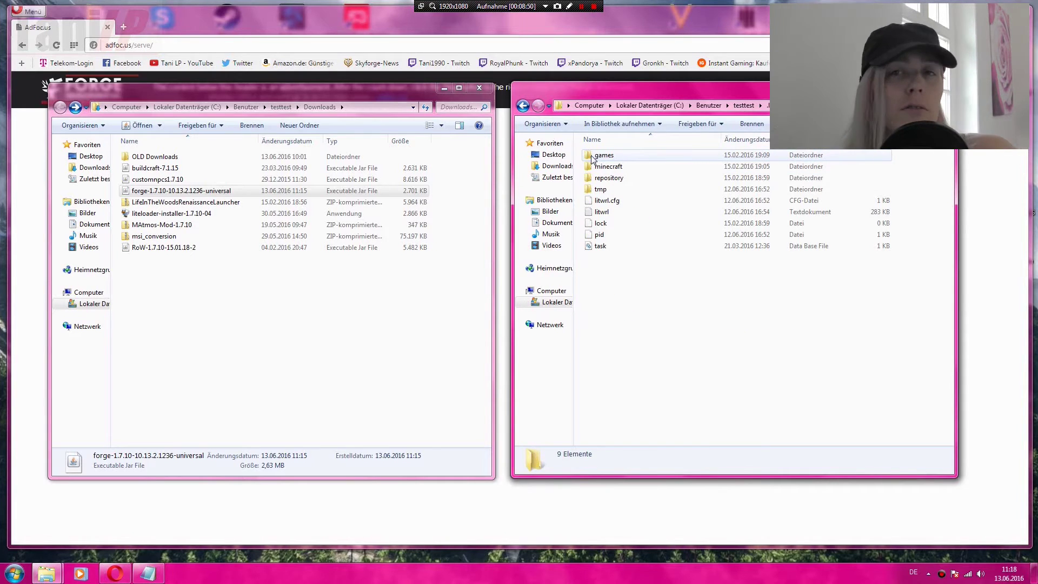
double_click(605, 167)
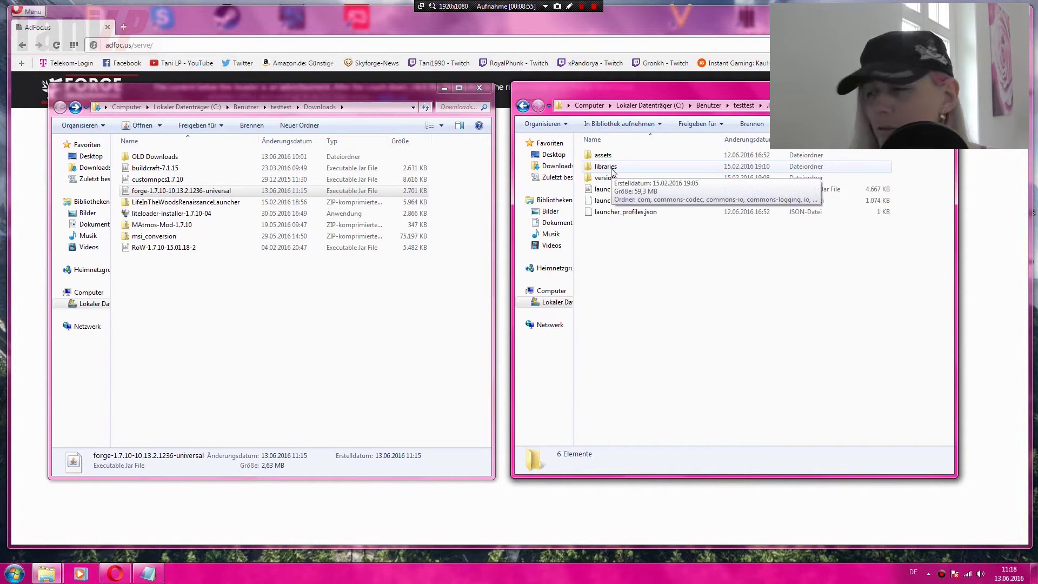
double_click(611, 169)
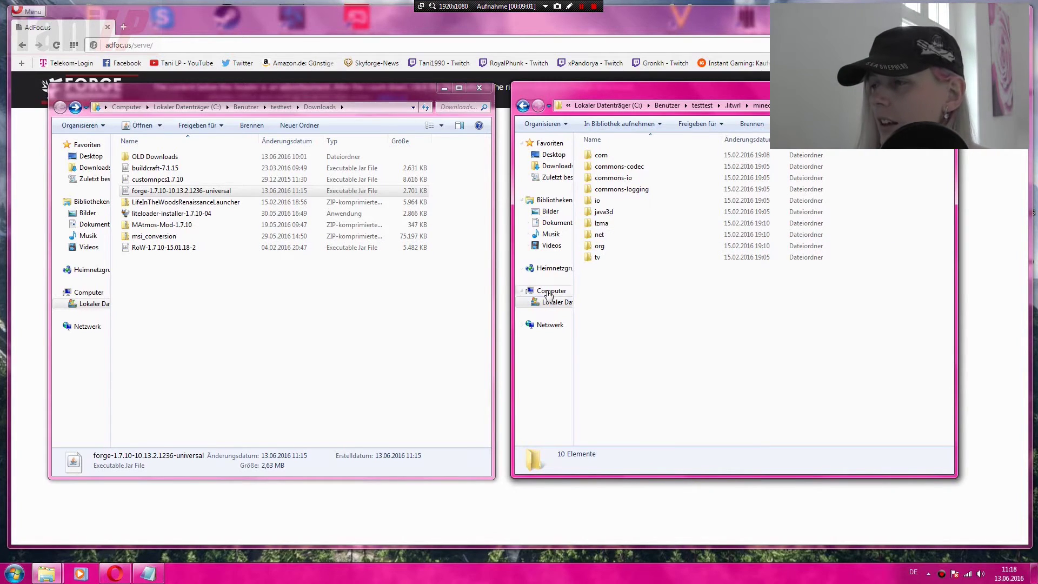
left_click(523, 105)
left_click(523, 106)
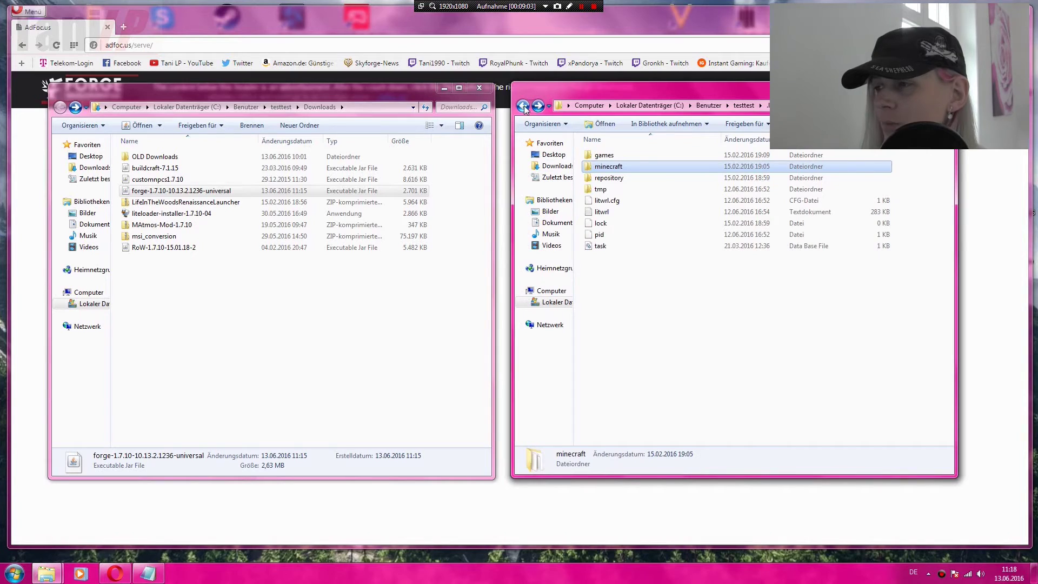
Open the mods folder under games and LitWR.Basic and look through the installed mod files
double_click(599, 158)
double_click(600, 158)
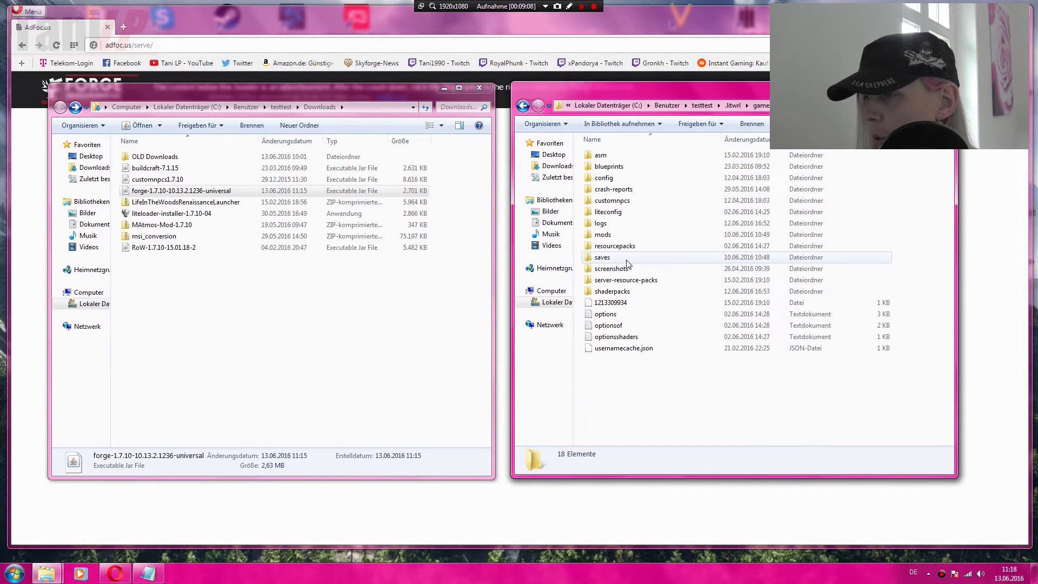
double_click(627, 234)
scroll(627, 233, "down", 10)
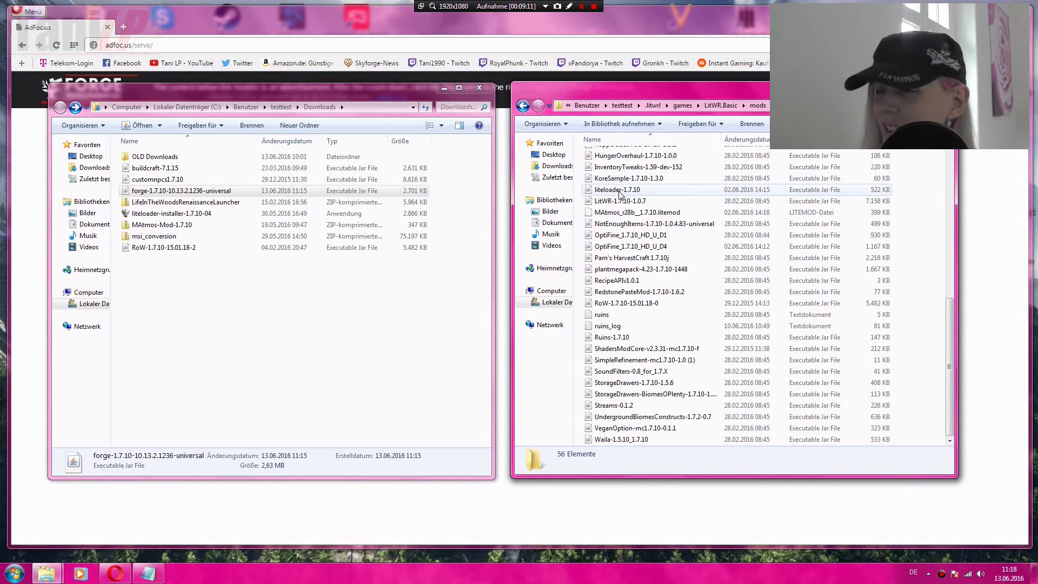
In the Downloads window, highlight the buildcraft-7.1.15 mod file and shift the window slightly, then clear the selection
left_click(283, 279)
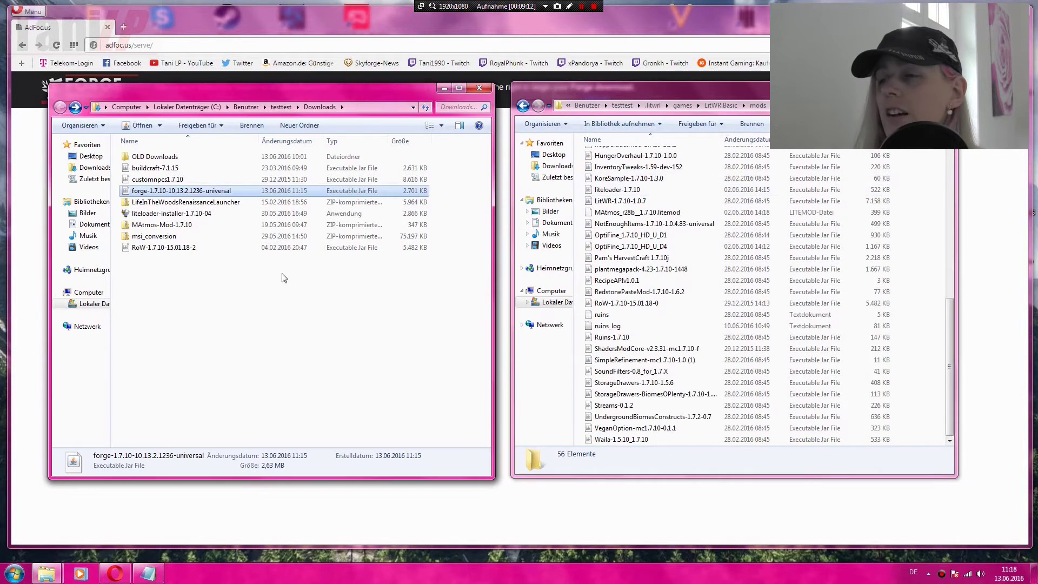
left_click(162, 169)
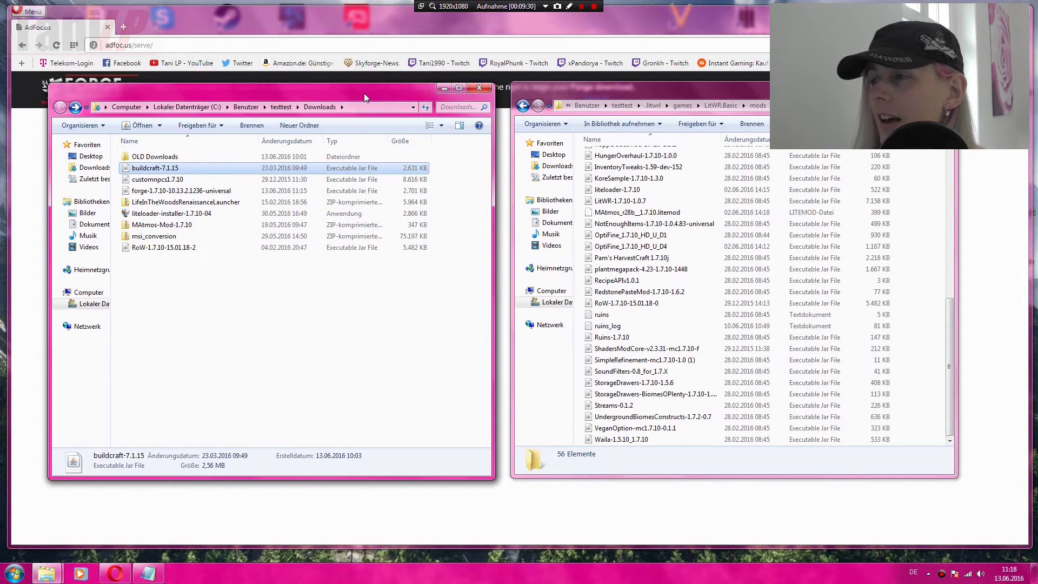
left_click_drag(364, 97, 375, 98)
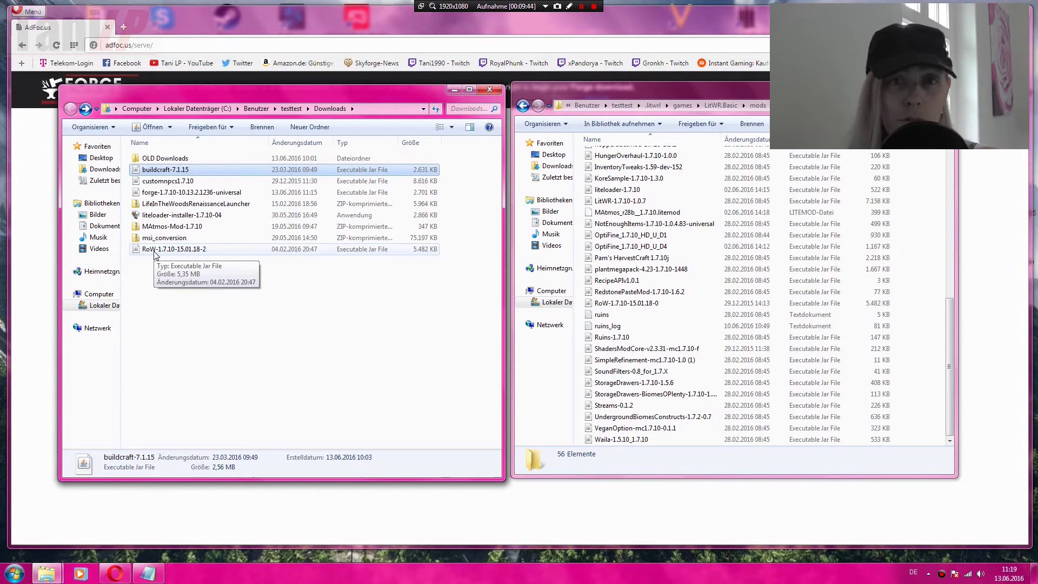
left_click(292, 301)
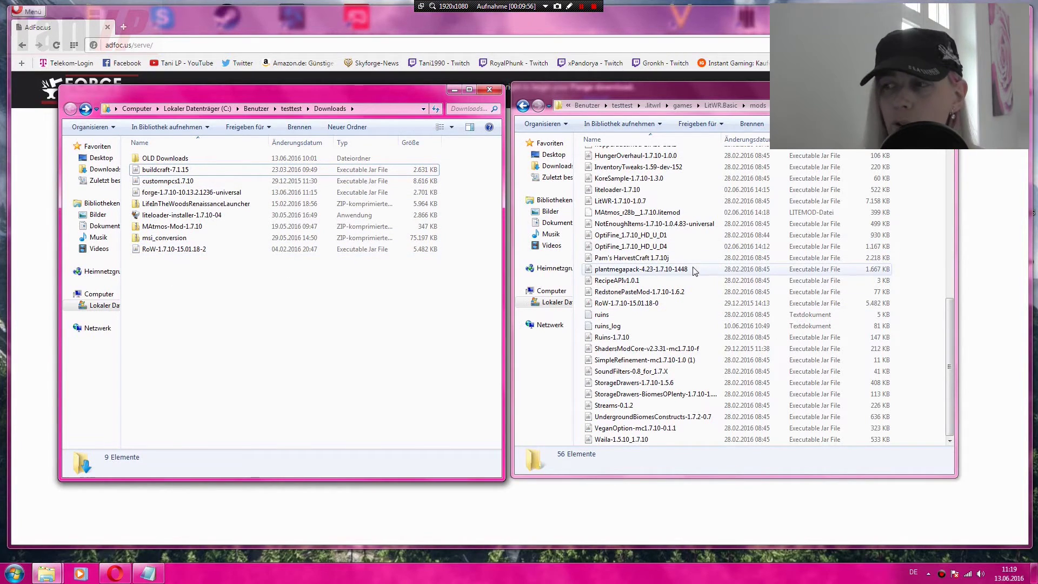
Go back to the LitWR.Basic folder, point out its mods folder, and return to the user folder containing .litwrl
left_click(522, 106)
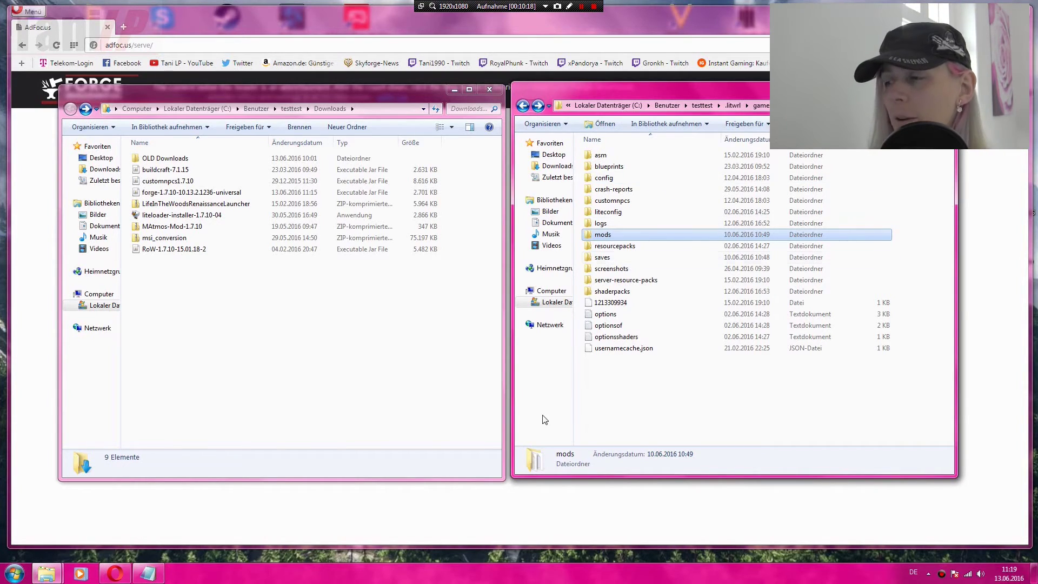
left_click(609, 394)
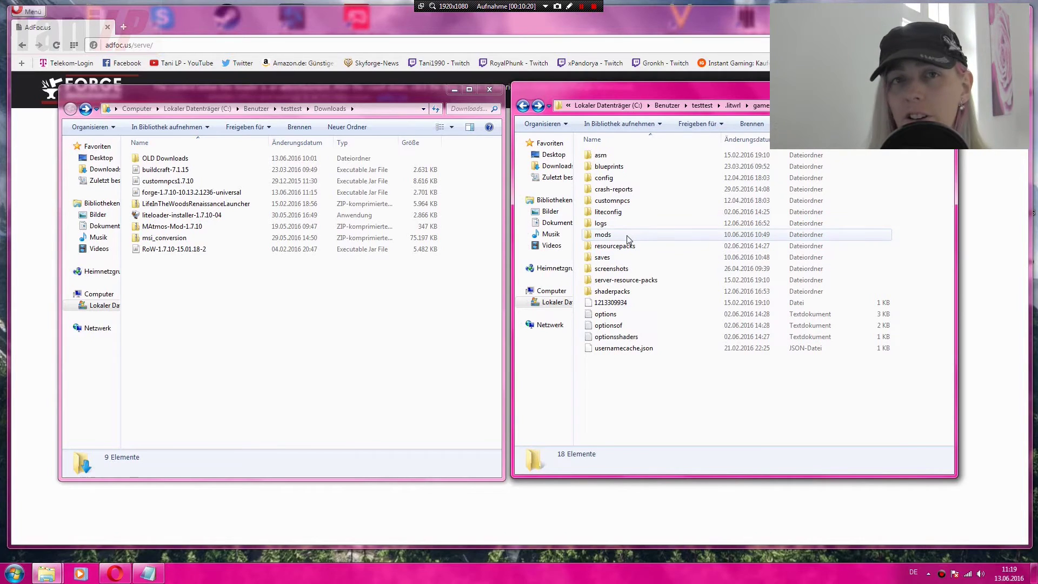
left_click(626, 235)
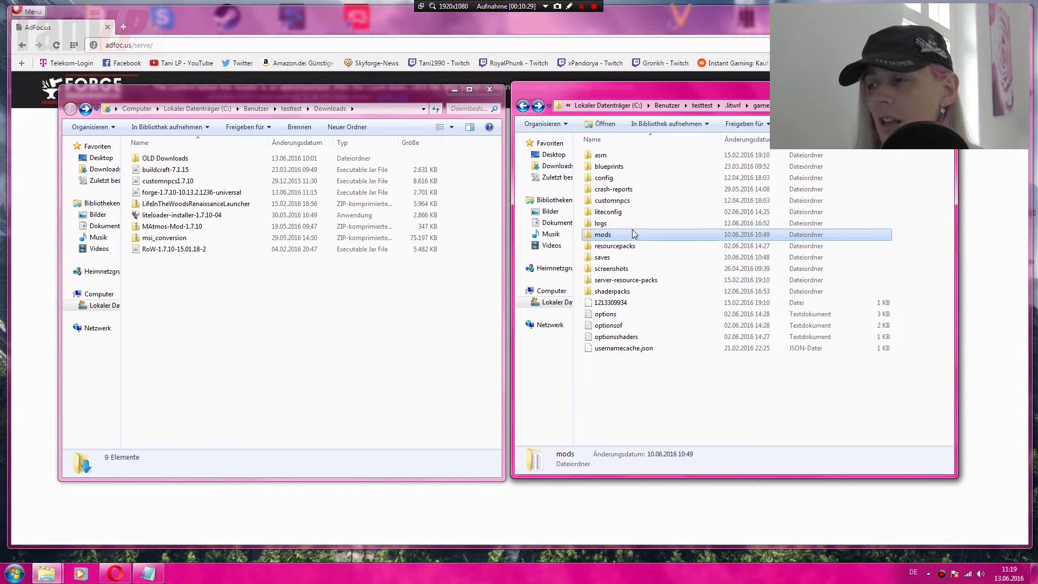
mouse_move(632, 233)
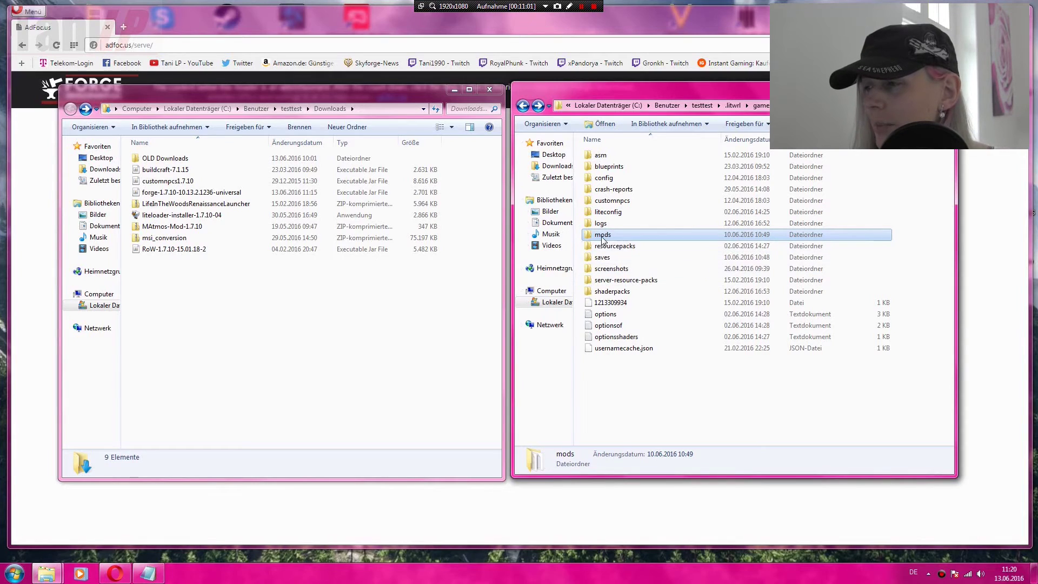
left_click(348, 325)
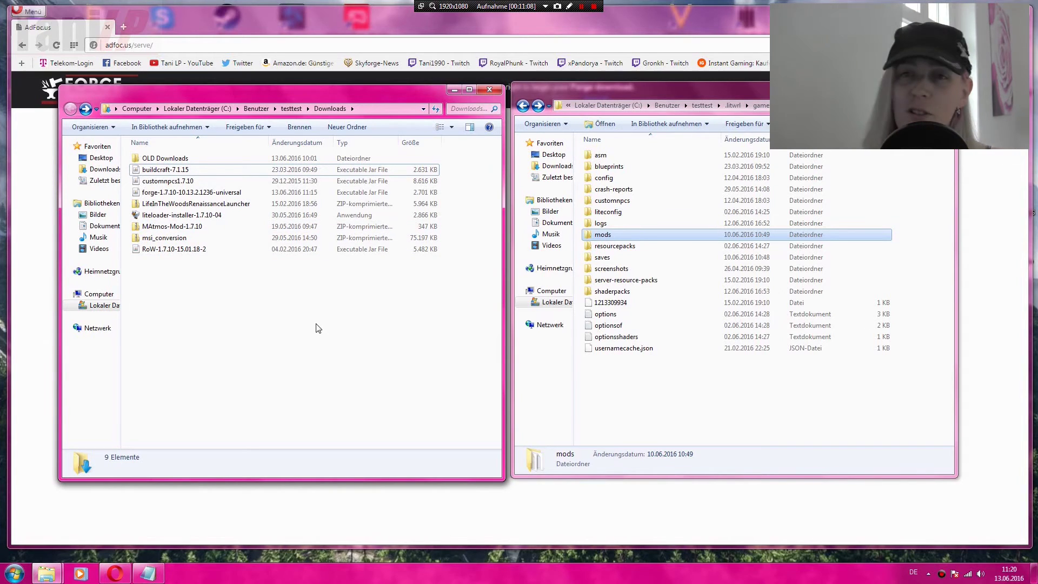
left_click(660, 325)
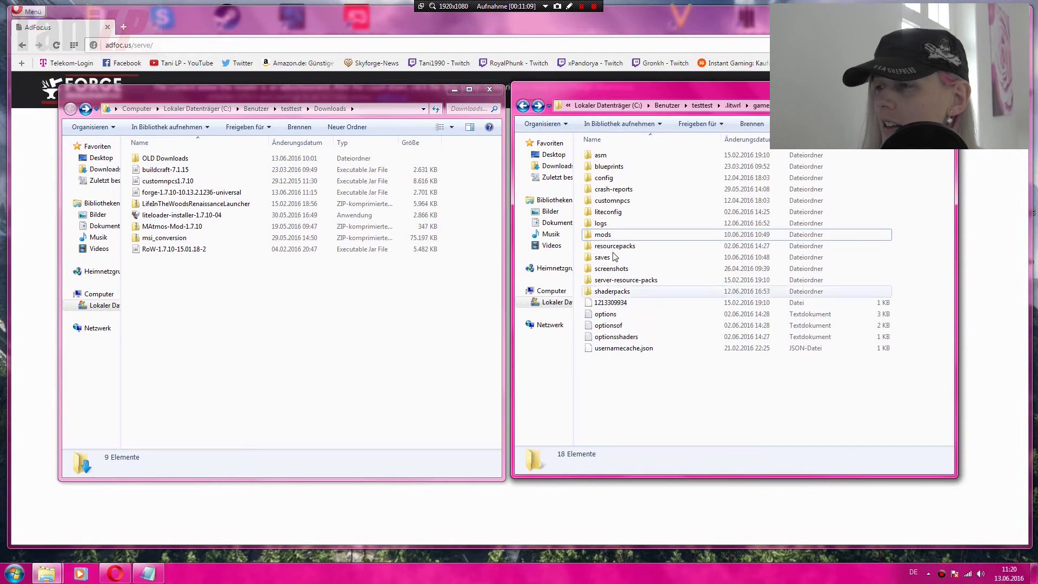
left_click(522, 105)
left_click(522, 106)
left_click(522, 106)
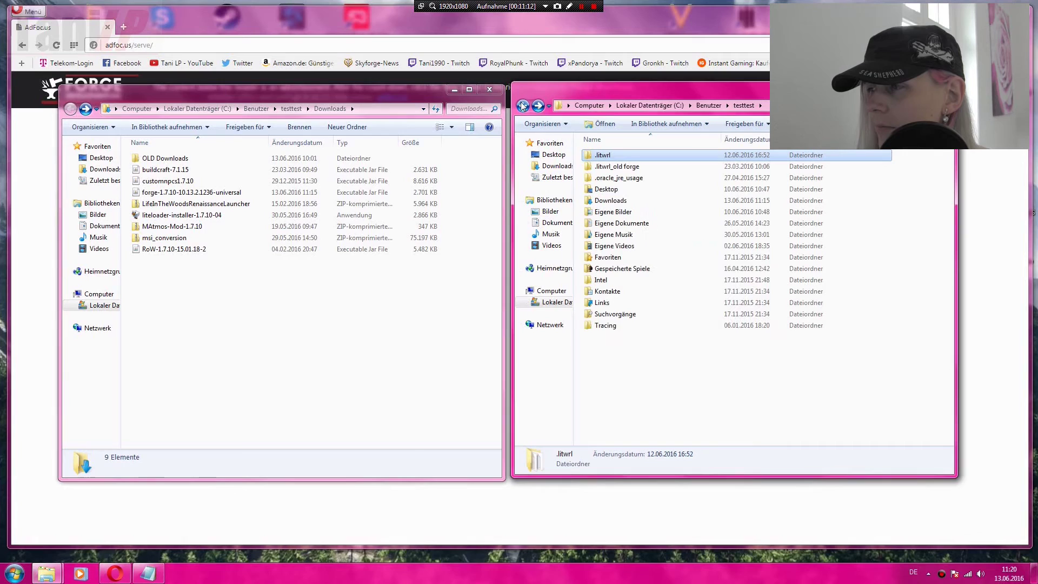
Copy the name of the liteloader-installer-1.7.10-04 file in Downloads without renaming it
left_click(324, 314)
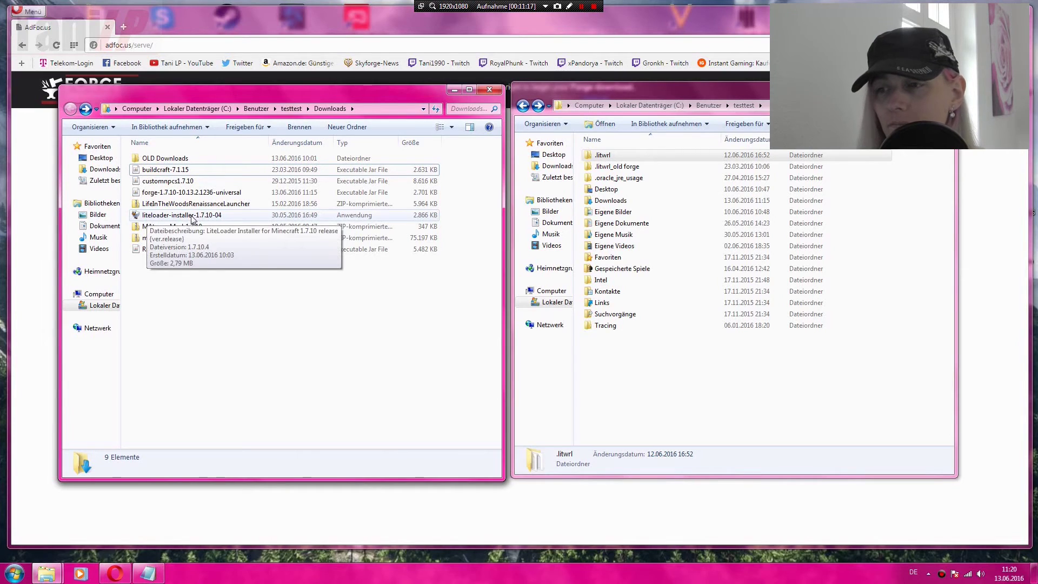
left_click(192, 216)
left_click(179, 217)
key("ctrl+c")
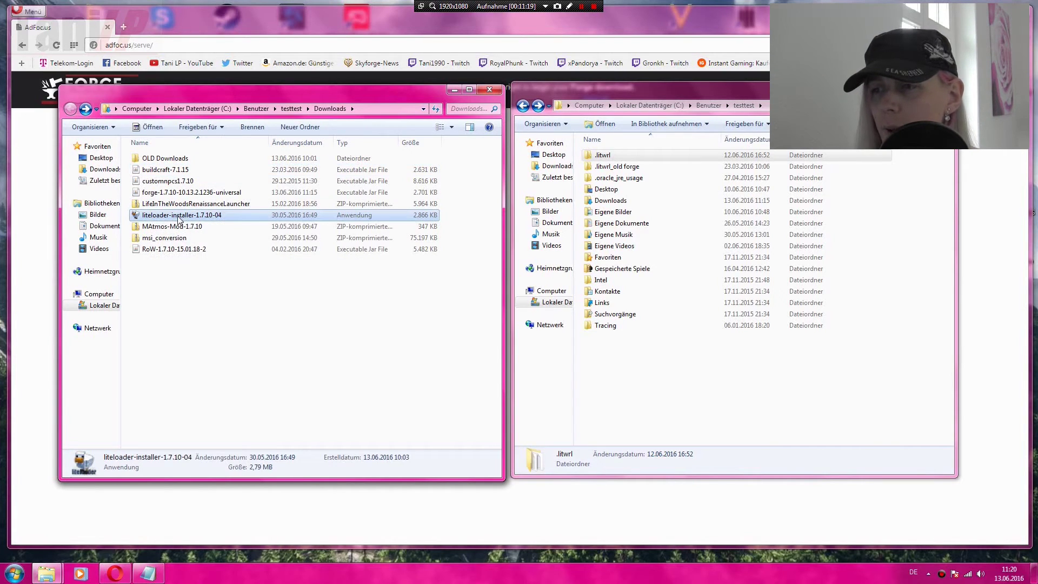
right_click(179, 217)
left_click(207, 251)
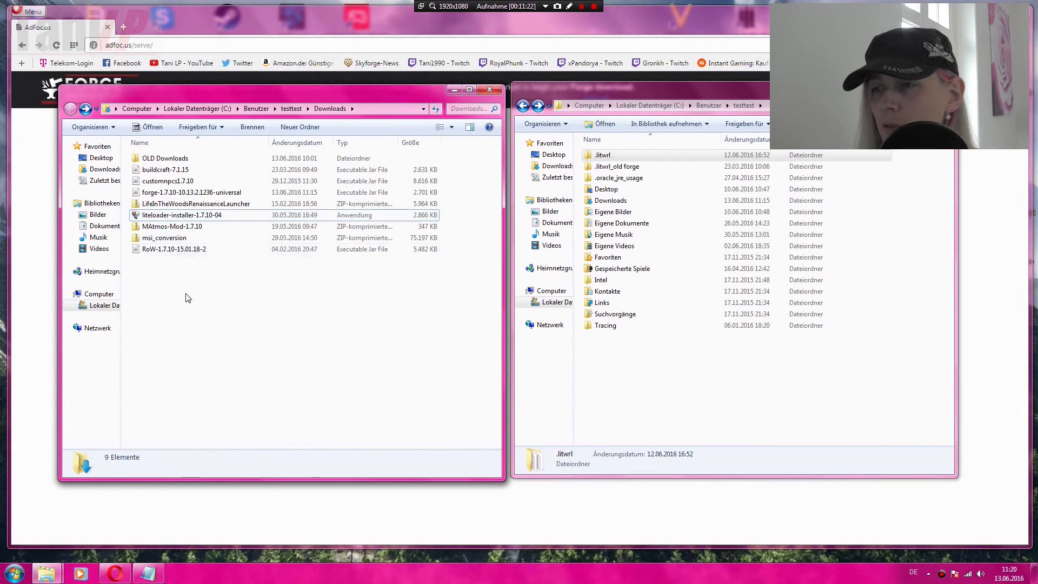
Switch to the Opera browser, return to the Google results, and search for liteloader-installer-1.7.10-04
left_click(263, 82)
left_click(21, 47)
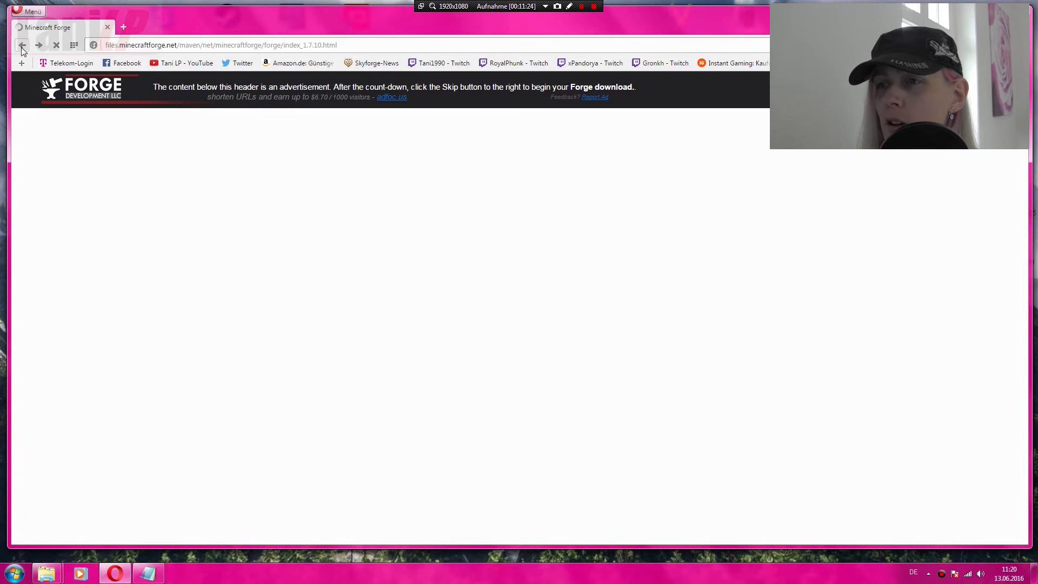
left_click(21, 47)
left_click_drag(235, 87, 85, 86)
right_click(121, 90)
left_click(150, 120)
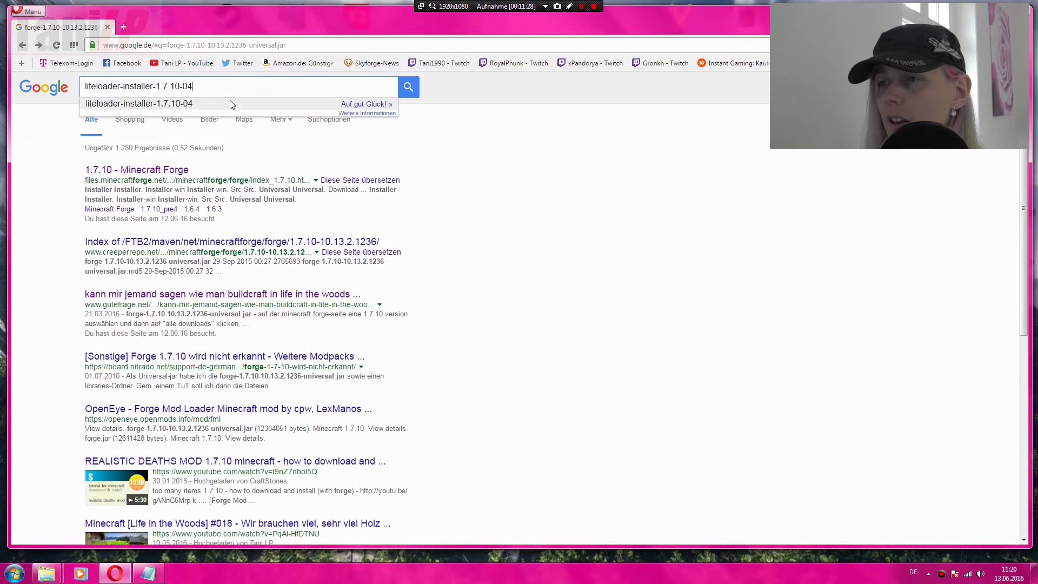
left_click_drag(120, 86, 193, 87)
left_click(193, 86)
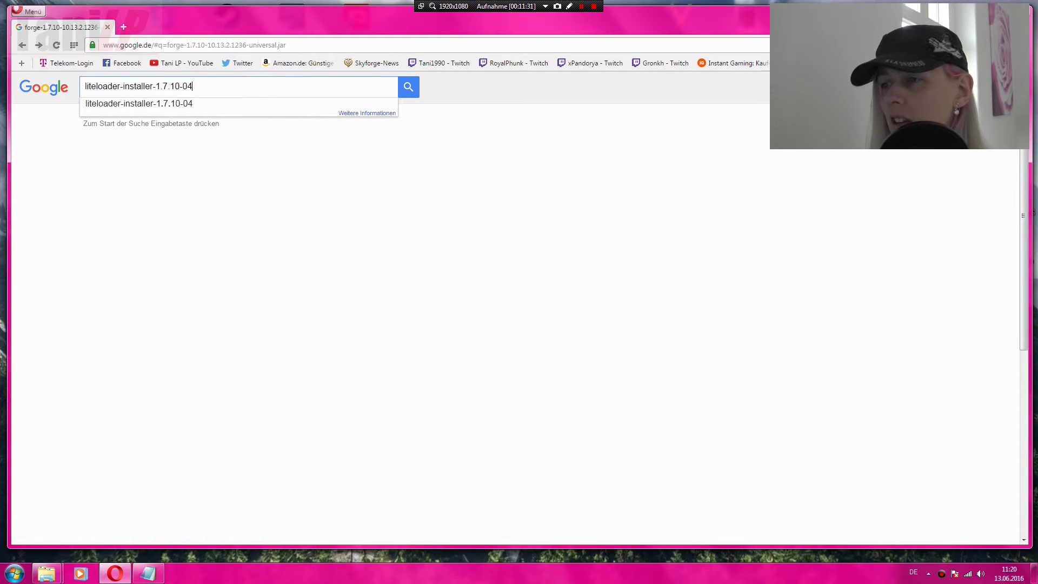
key("Return")
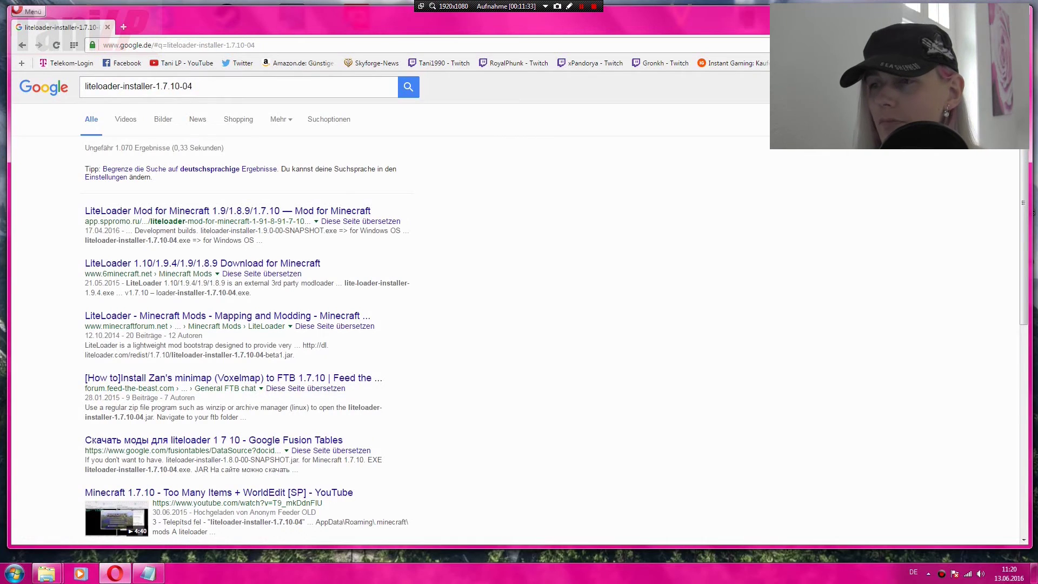
Shorten the Google query to liteloader and run the search again
left_click_drag(193, 86, 125, 87)
key("BackSpace")
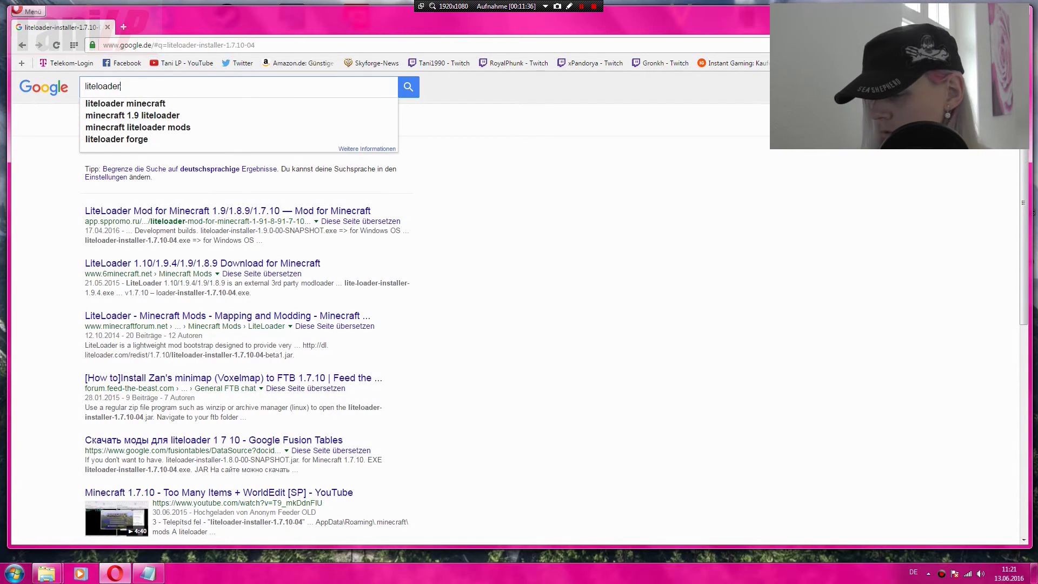
key("Return")
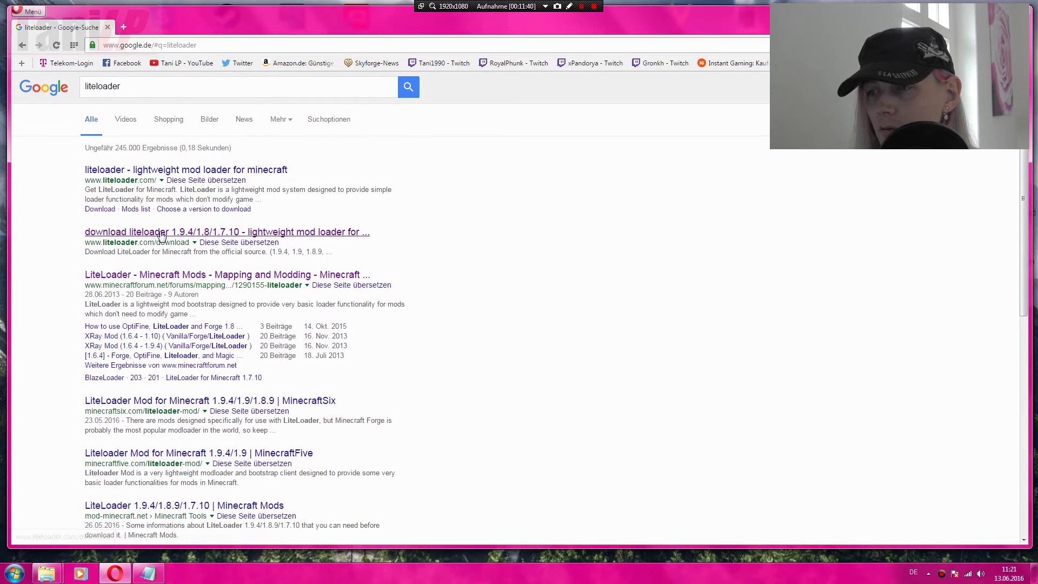
Open liteloader.com from the results, view the version links on its download page, and return to the search results
left_click(139, 171)
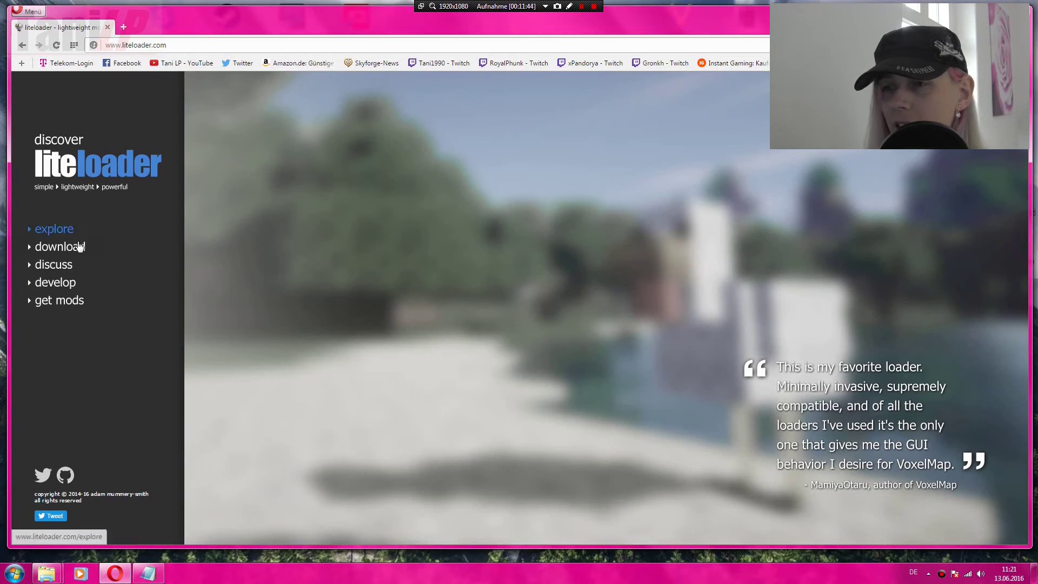
left_click(75, 252)
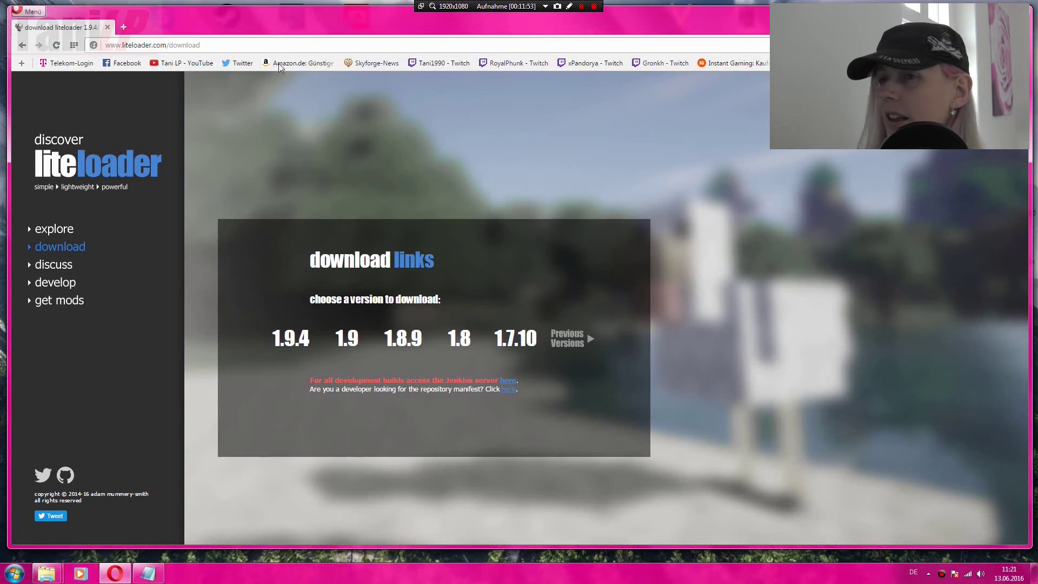
left_click(22, 45)
left_click(22, 45)
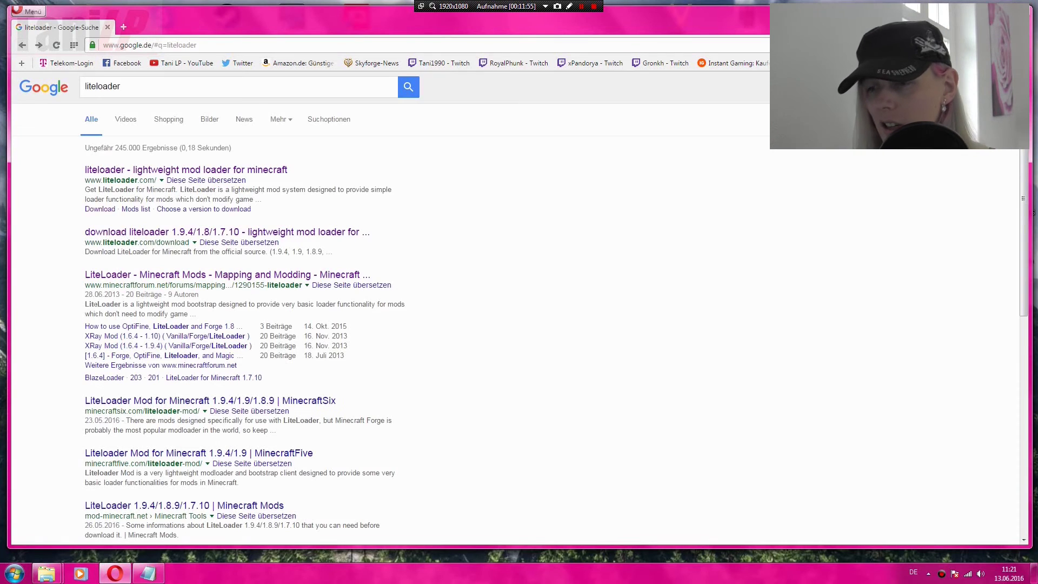
Switch to the Downloads folder window, move it clear of the search results, and select MAtmos-Mod-1.7.10
mouse_move(46, 573)
mouse_move(150, 515)
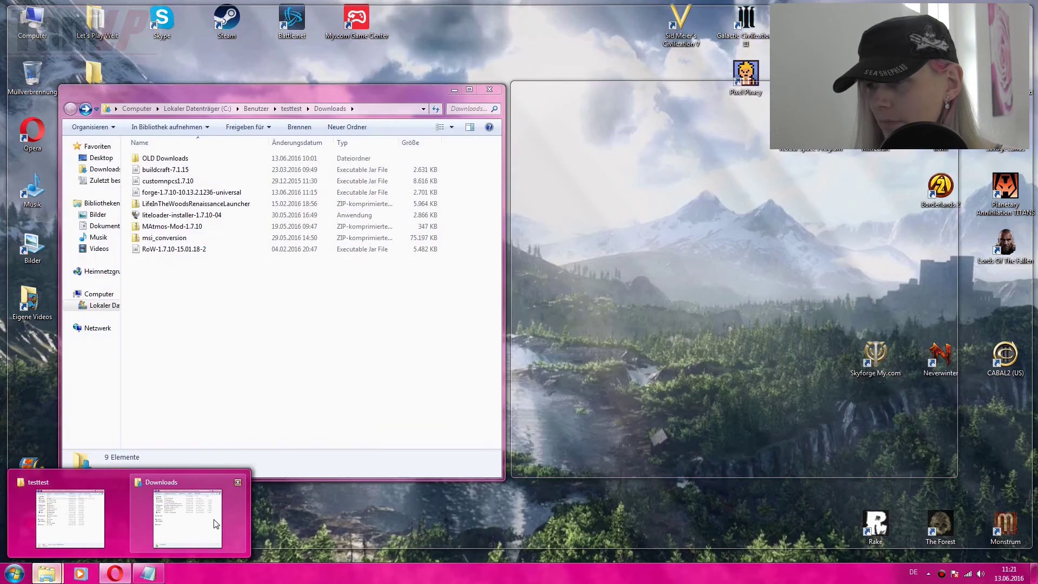
left_click(216, 523)
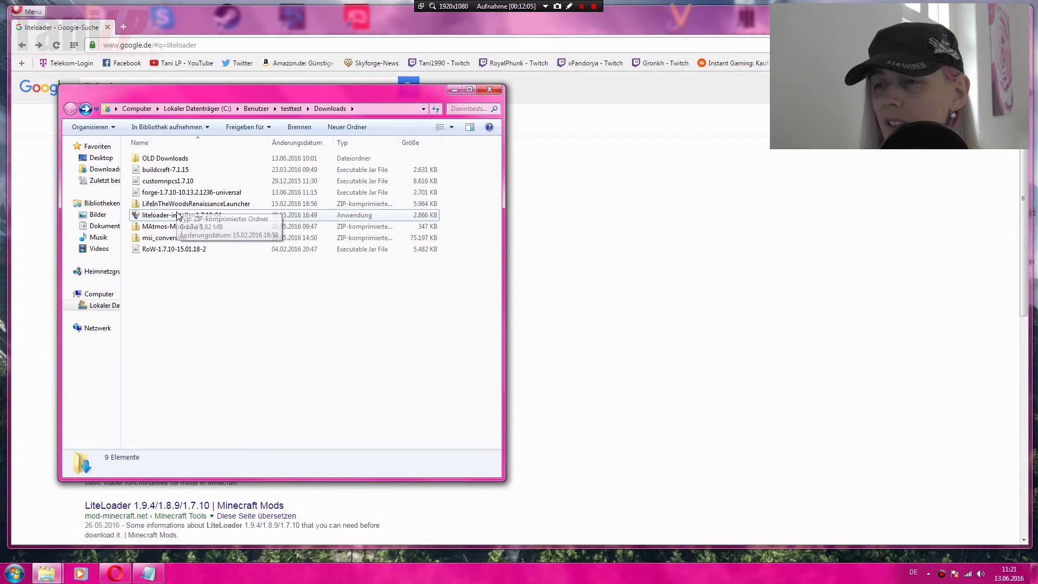
left_click_drag(209, 96, 553, 165)
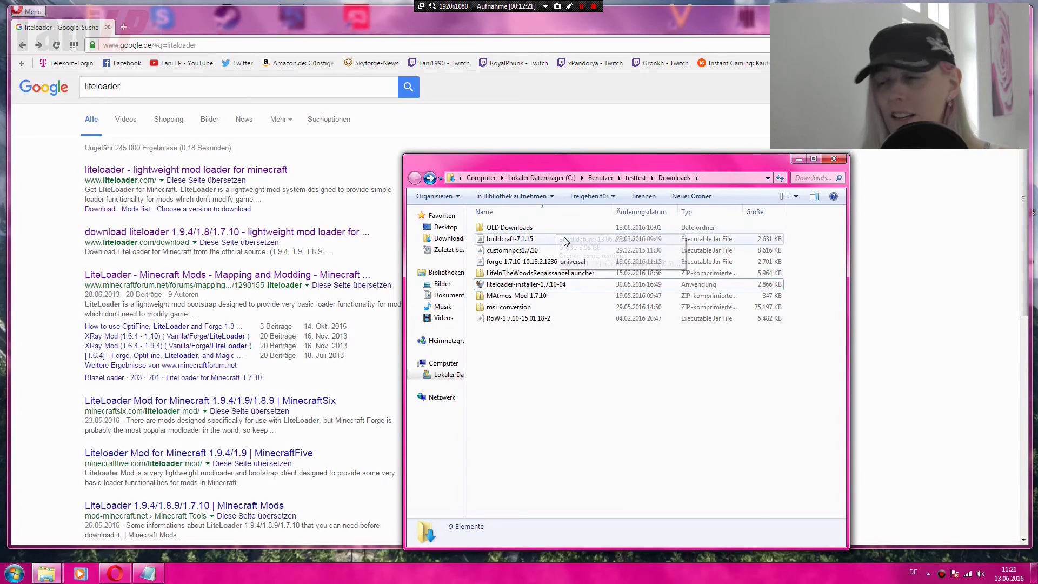
left_click(531, 297)
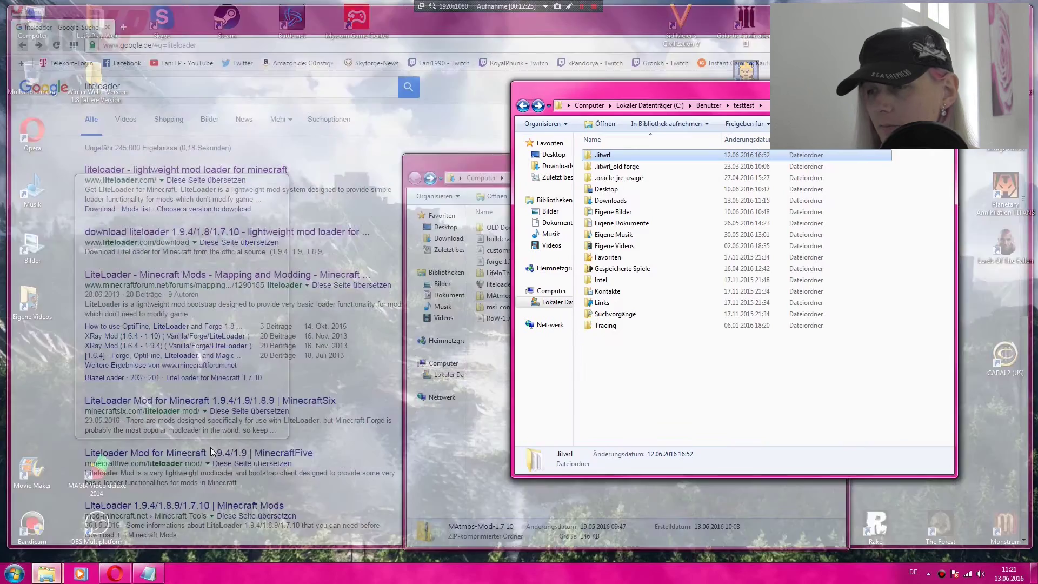
Bring the testtest folder window forward and arrange it side by side with the Downloads window
left_click(179, 513)
left_click_drag(589, 92, 117, 138)
left_click(547, 164)
left_click_drag(547, 165, 646, 141)
Open the mods folder inside .litwrl, games, LitWR.Basic in the testtest window
double_click(162, 203)
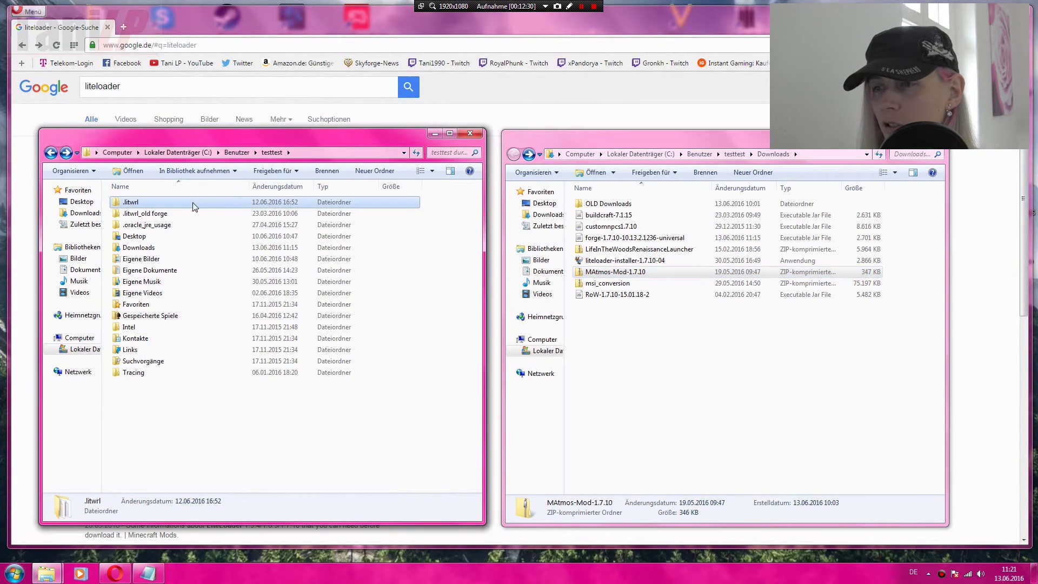
double_click(166, 205)
double_click(162, 203)
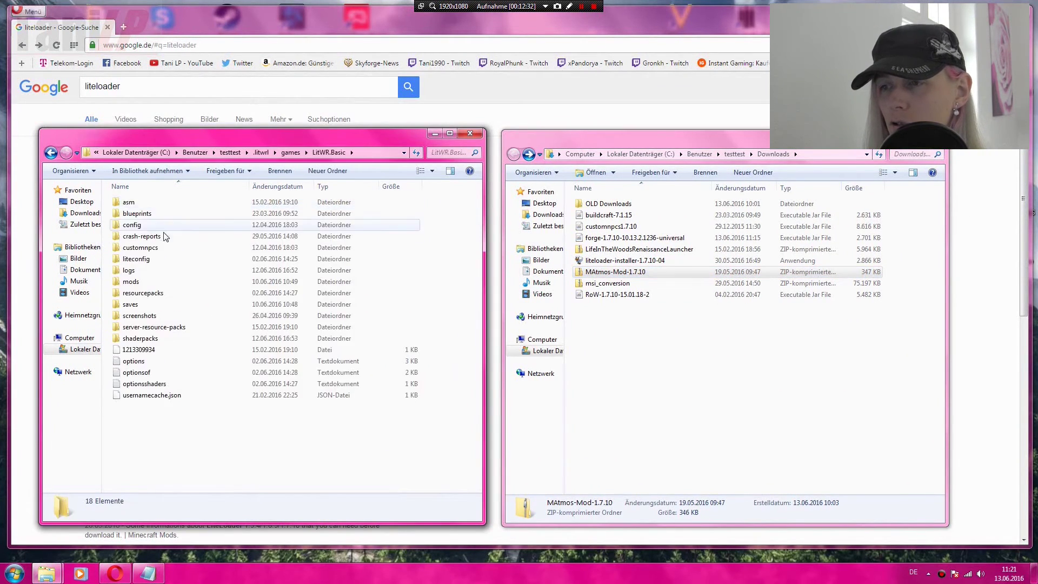
double_click(189, 281)
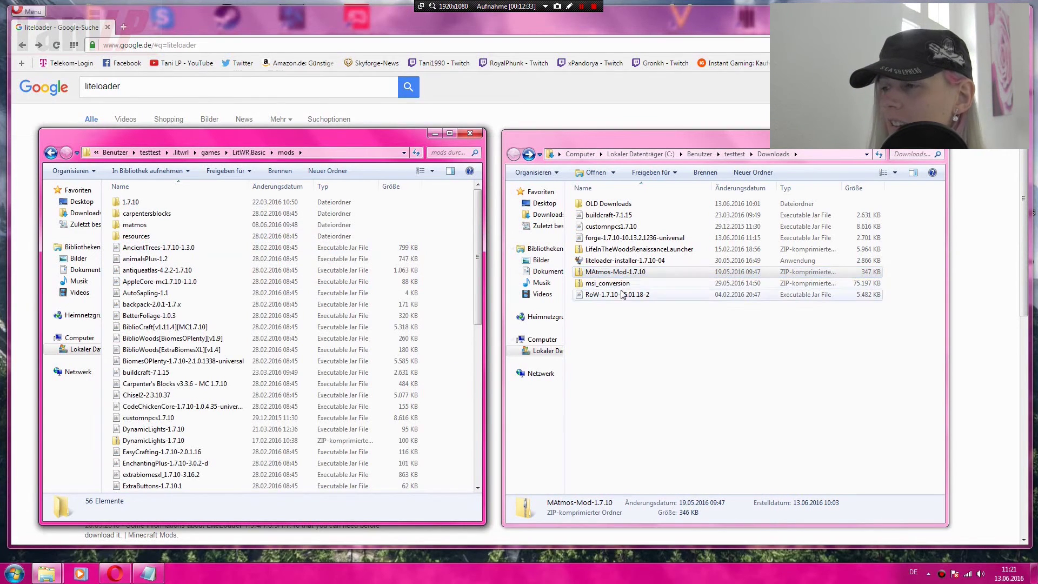
Look inside the mods\1.7.10 folder of the MAtmos-Mod-1.7.10 archive, then return to Downloads
double_click(600, 272)
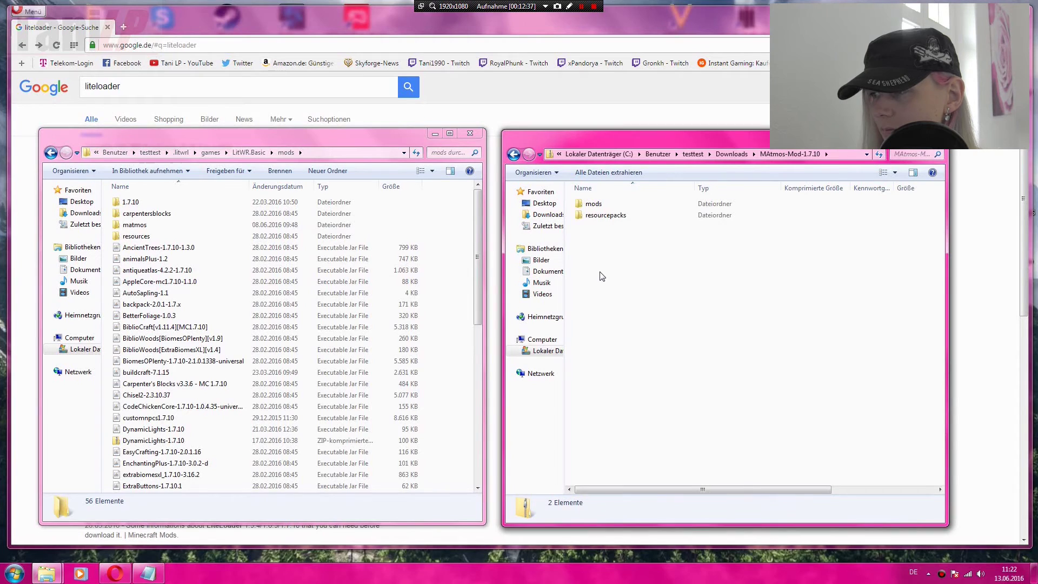
double_click(604, 209)
double_click(602, 206)
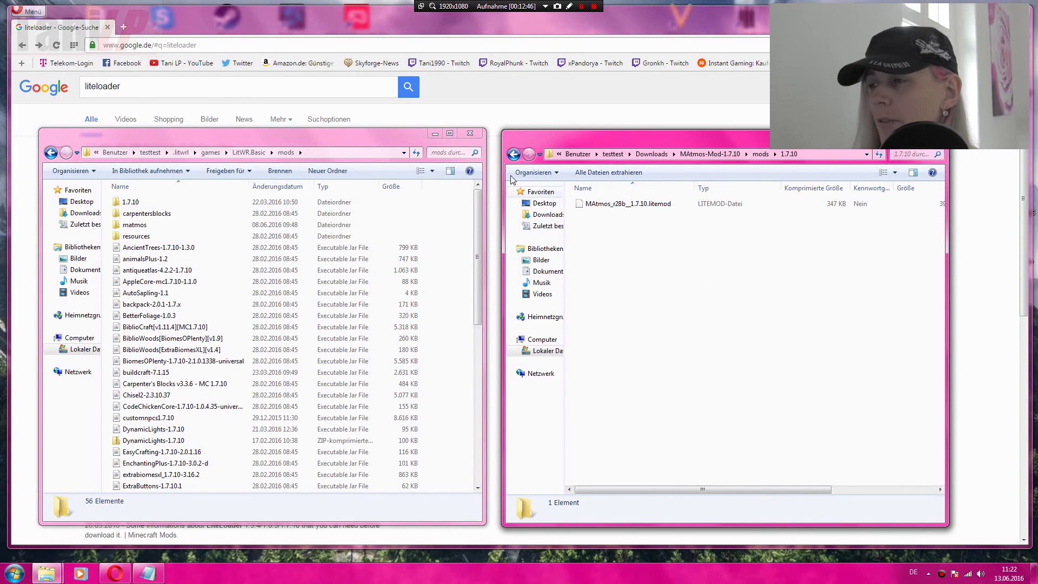
key("BackSpace")
key("BackSpace")
key("BackSpace")
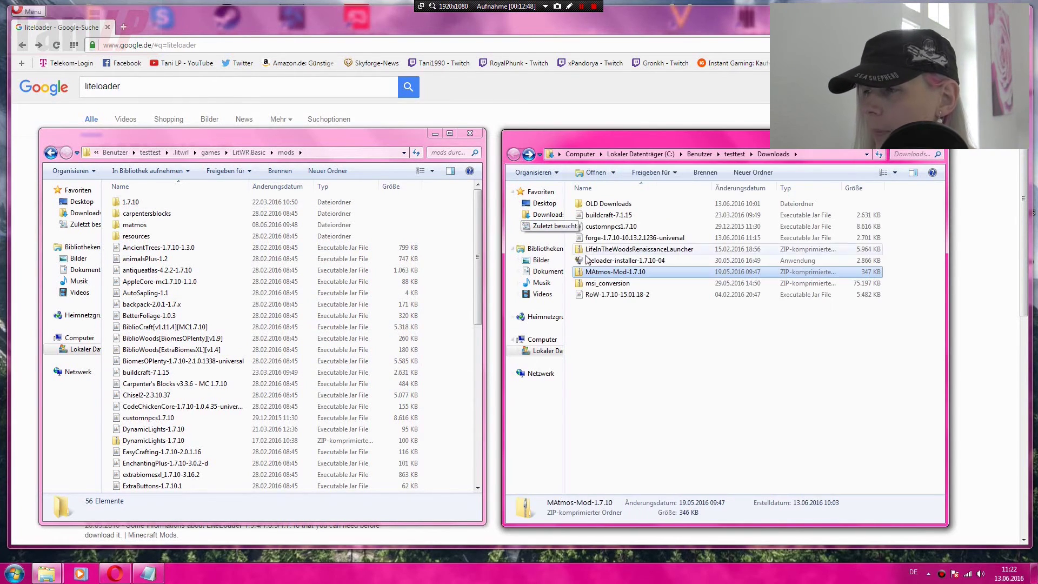
Open the resourcepacks folder of LitWR.Basic to compare it with the msi_conversion archive selected in Downloads
left_click(603, 287)
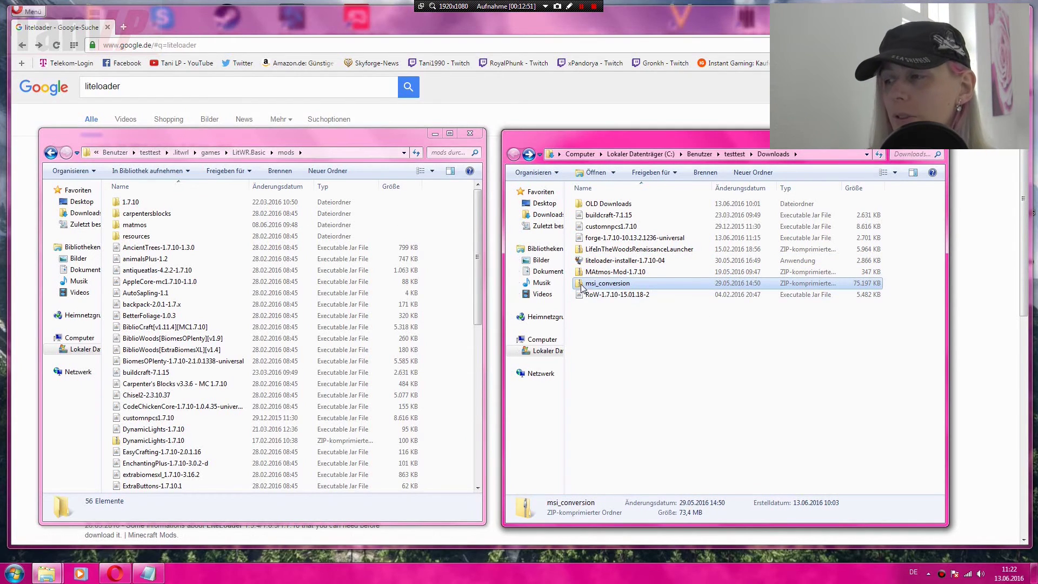
left_click(51, 152)
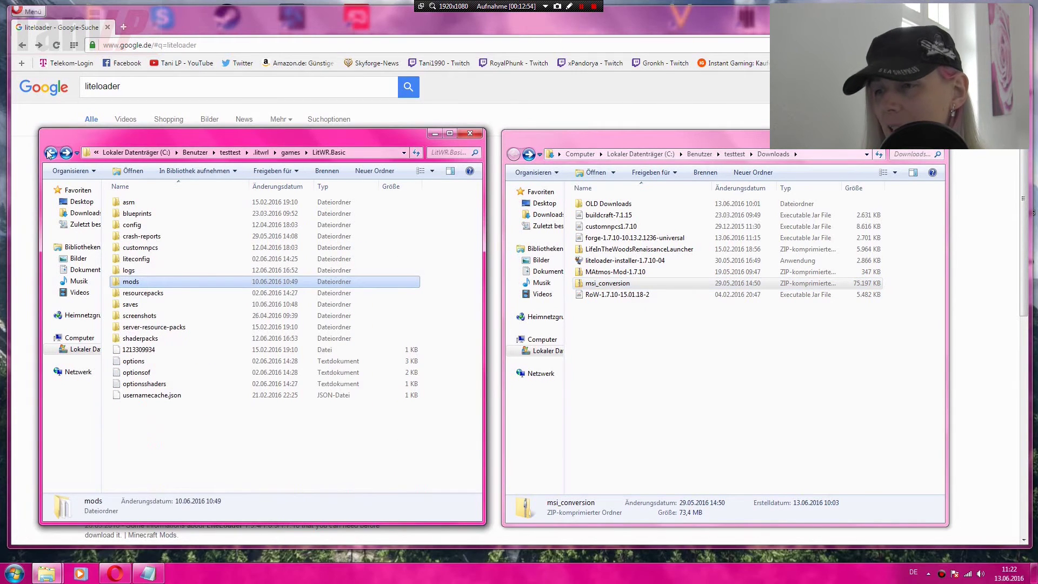
double_click(142, 292)
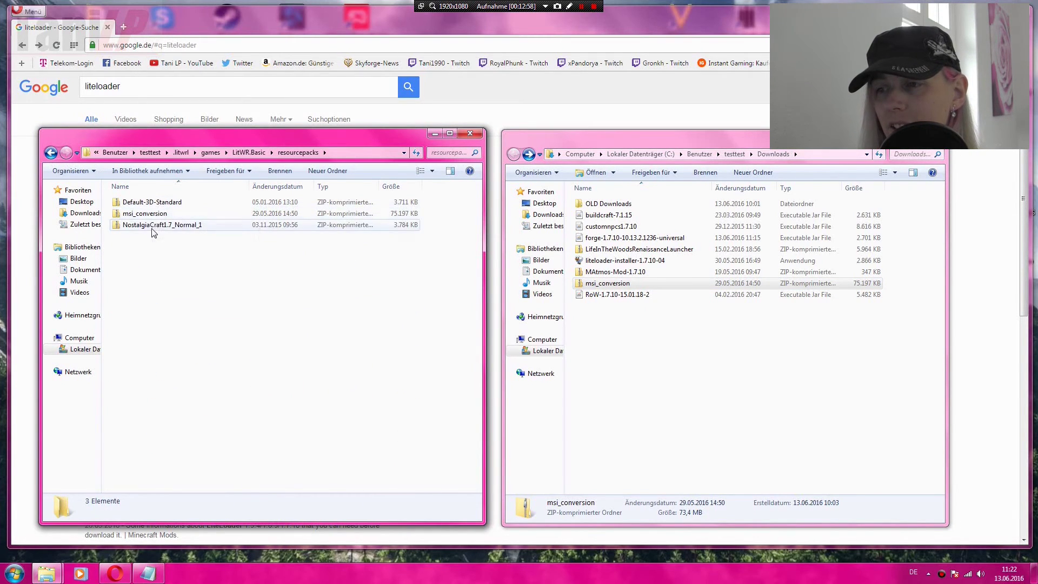
left_click(596, 285)
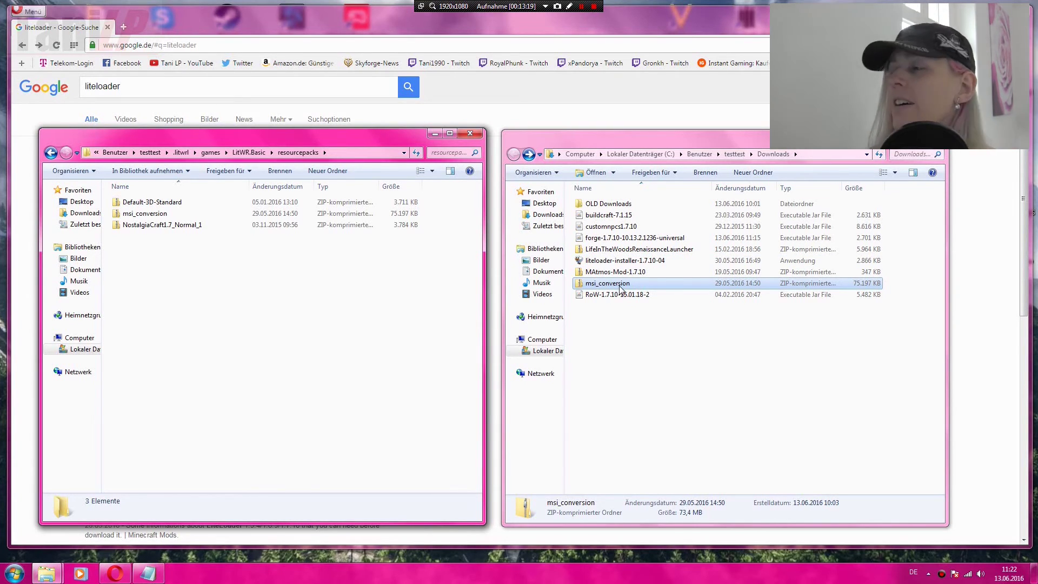
left_click(607, 337)
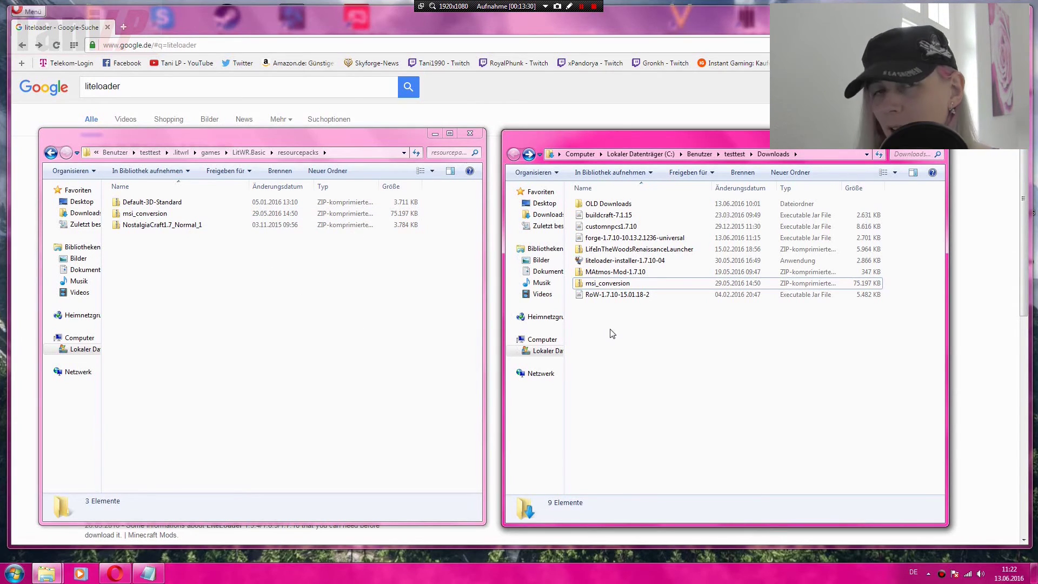
left_click(616, 272)
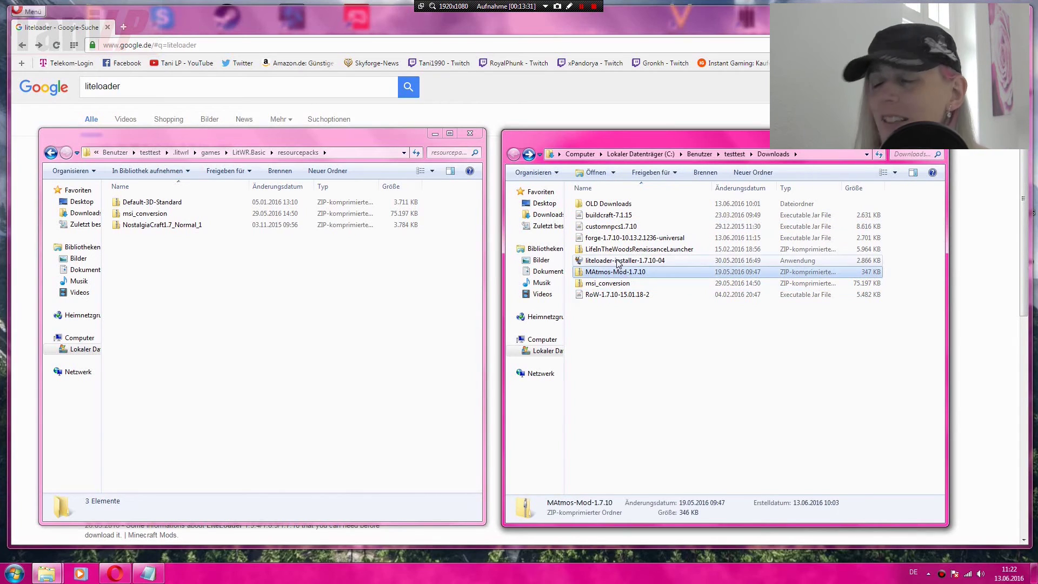
left_click(669, 364)
left_click(633, 265)
left_click(629, 351)
left_click(626, 250)
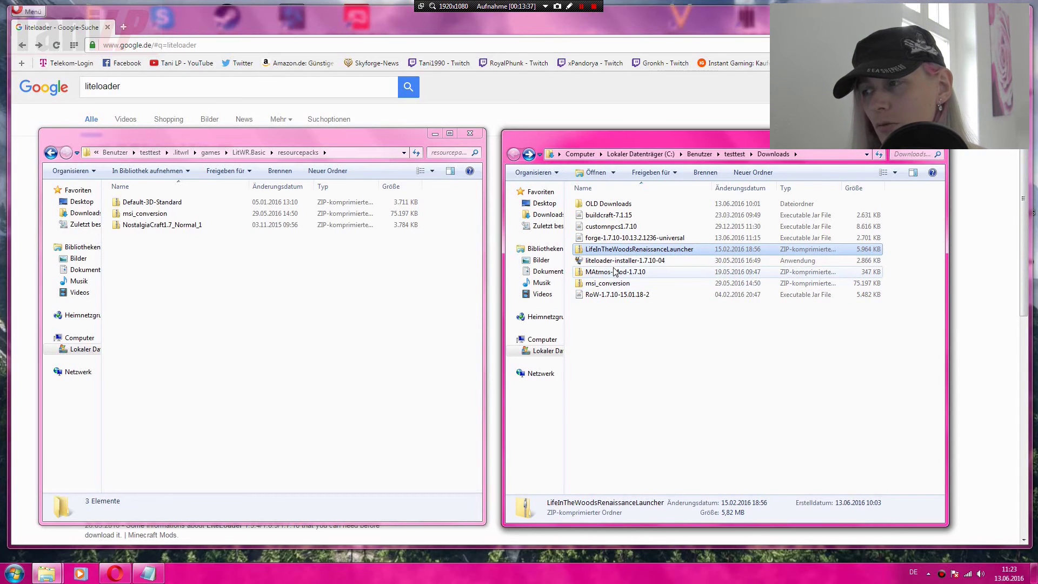
left_click(636, 364)
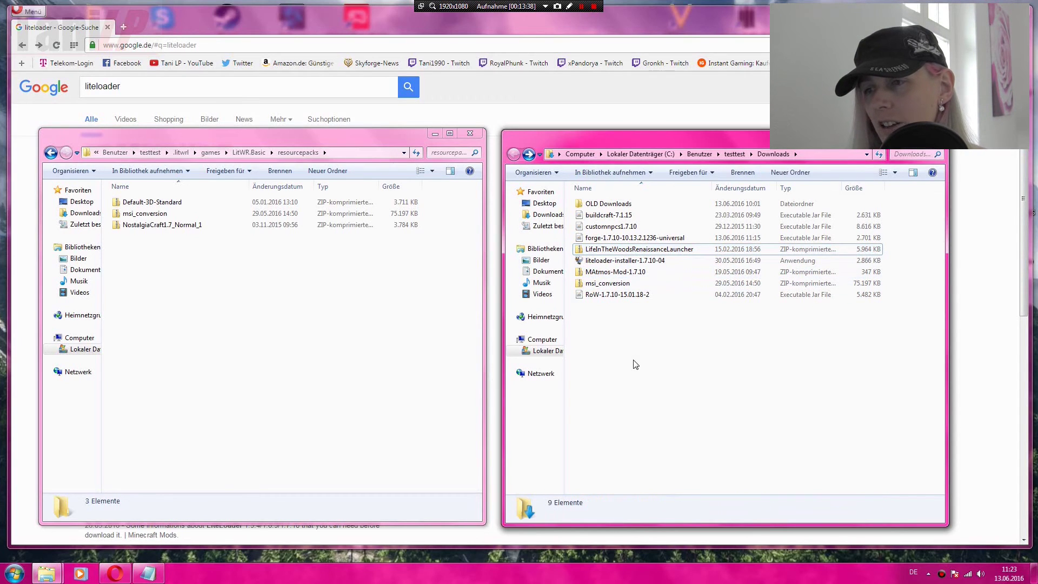
Go back from the resourcepacks folder through LitWR.Basic, games and .litwrl to the testtest folder
left_click(50, 153)
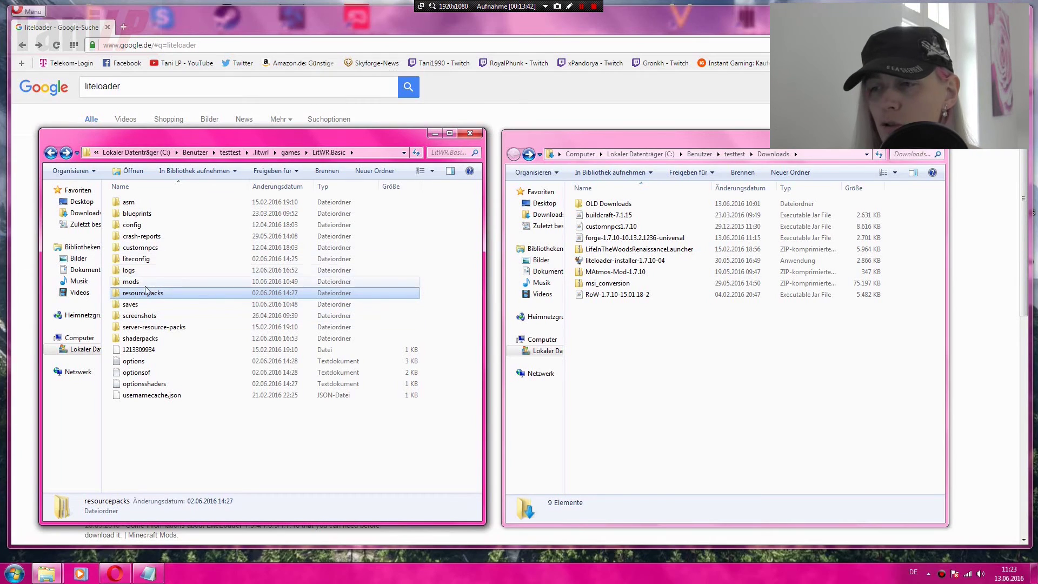
left_click(51, 153)
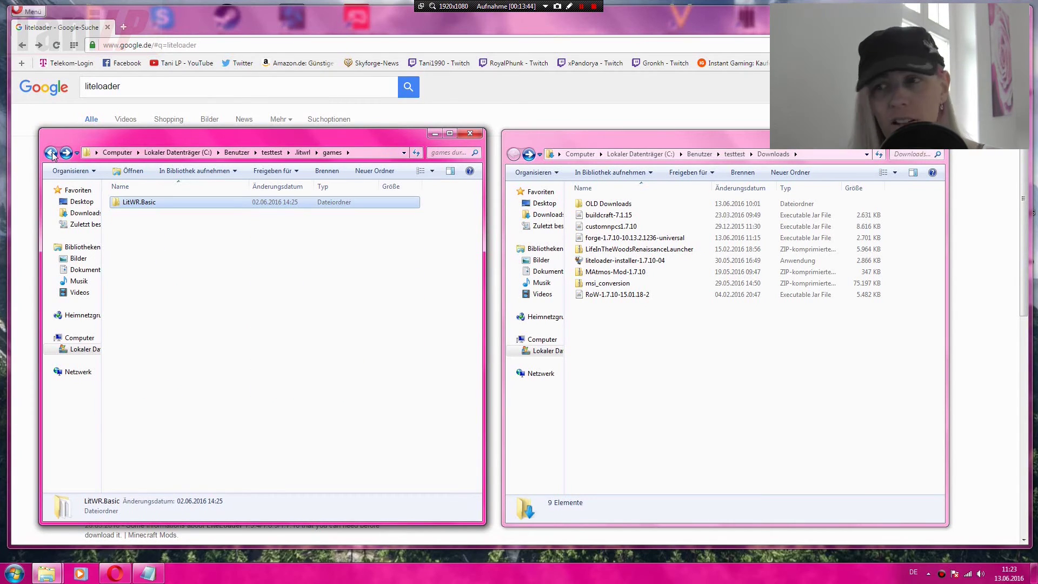
left_click(50, 153)
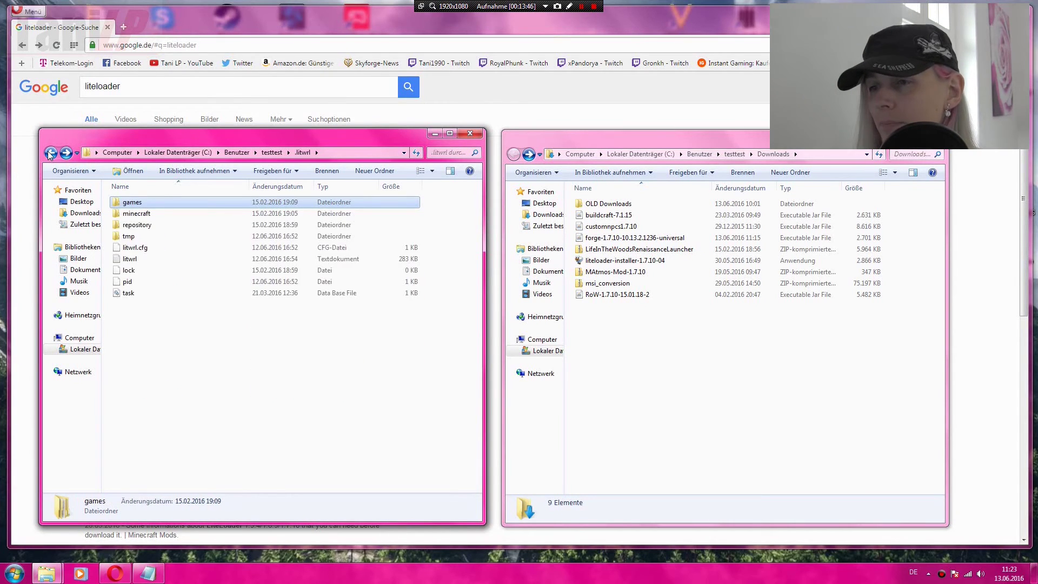
left_click(51, 153)
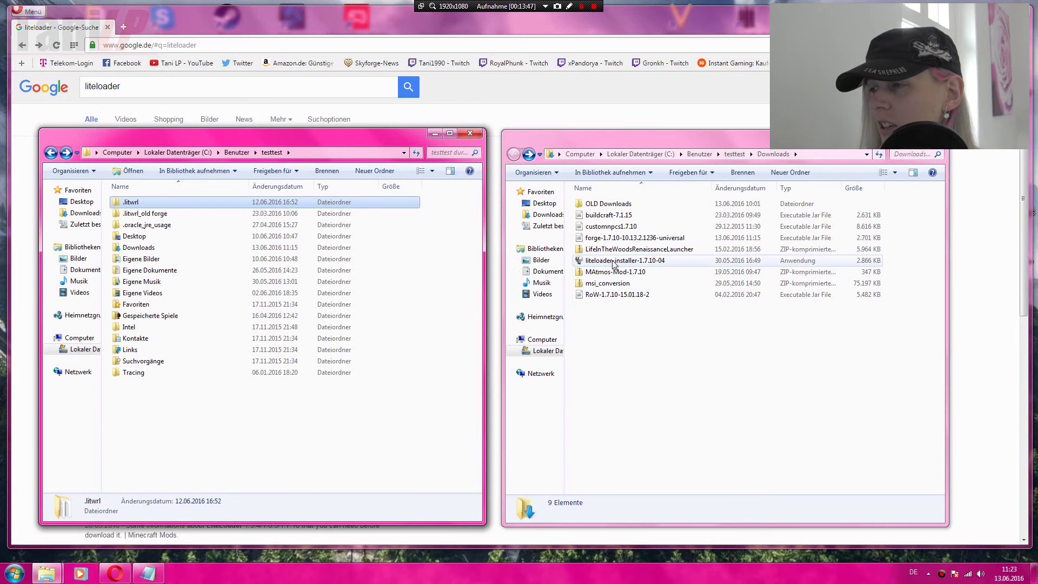